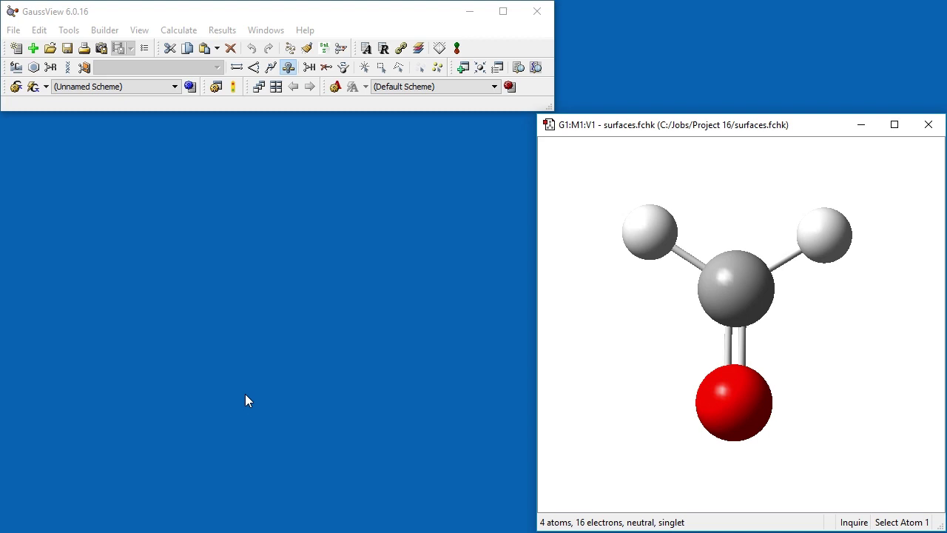
Generate coarse-grid molecular orbital cubes for the HOMO and LUMO (orbitals 8 and 9) in Surfaces and Contours
left_click(222, 30)
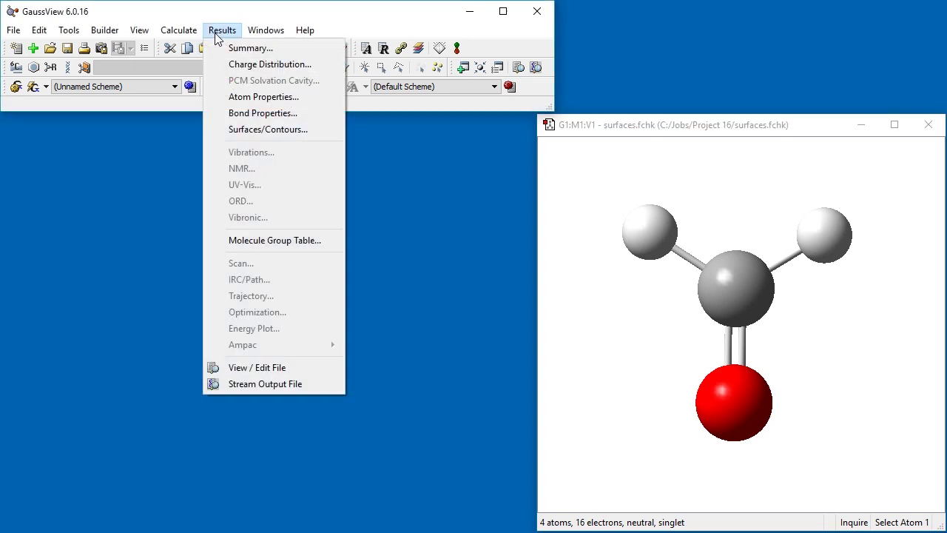
left_click(239, 129)
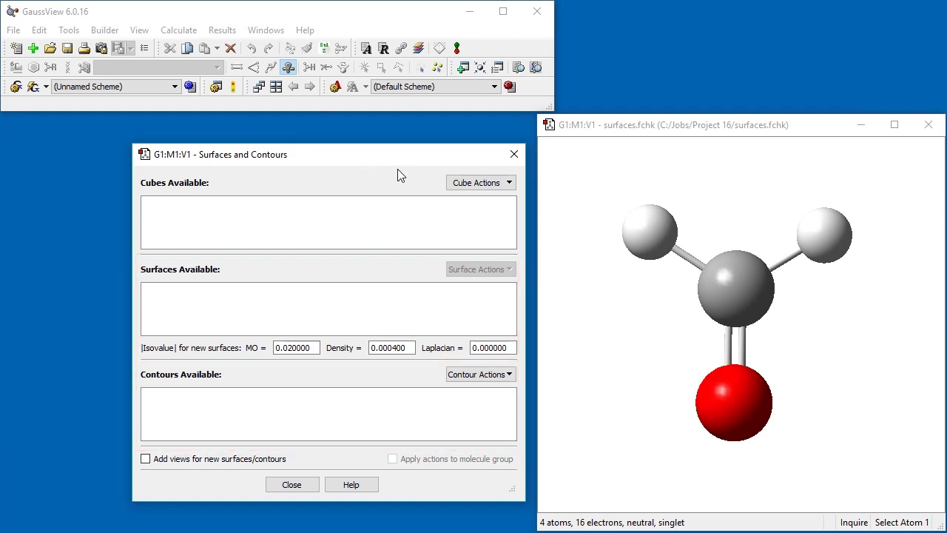
left_click(473, 183)
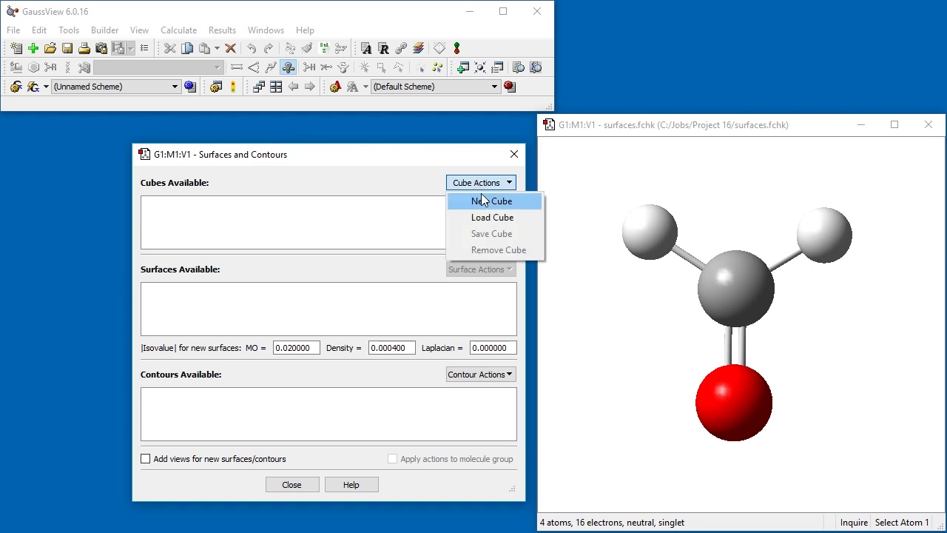
left_click(483, 201)
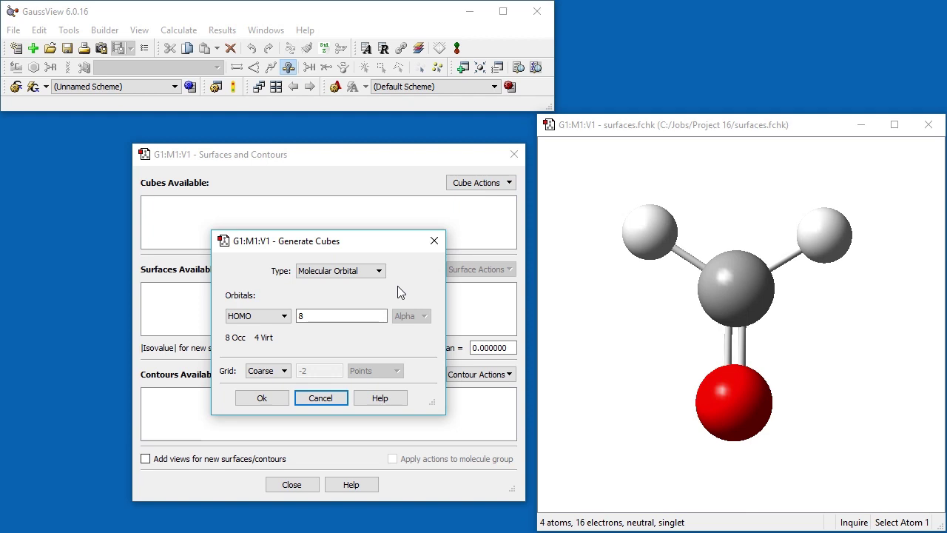
left_click(284, 323)
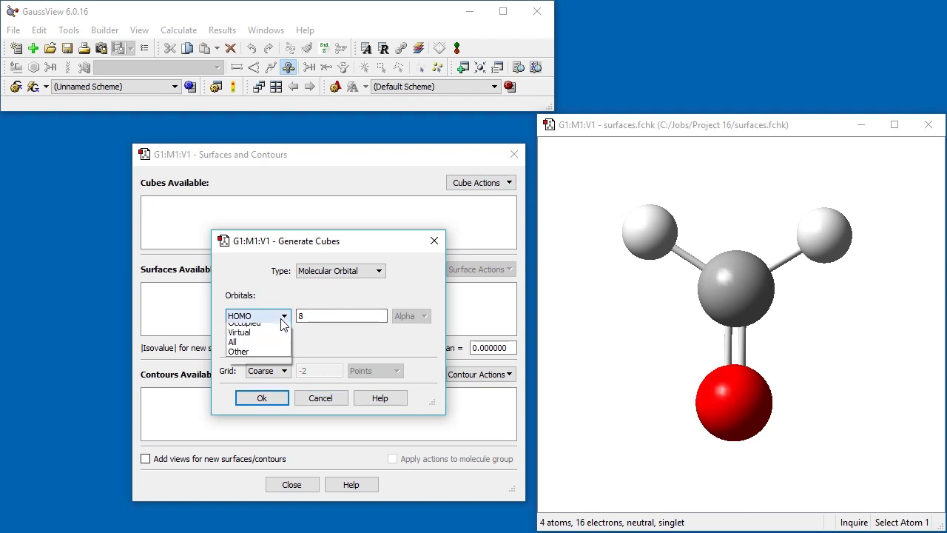
left_click(279, 345)
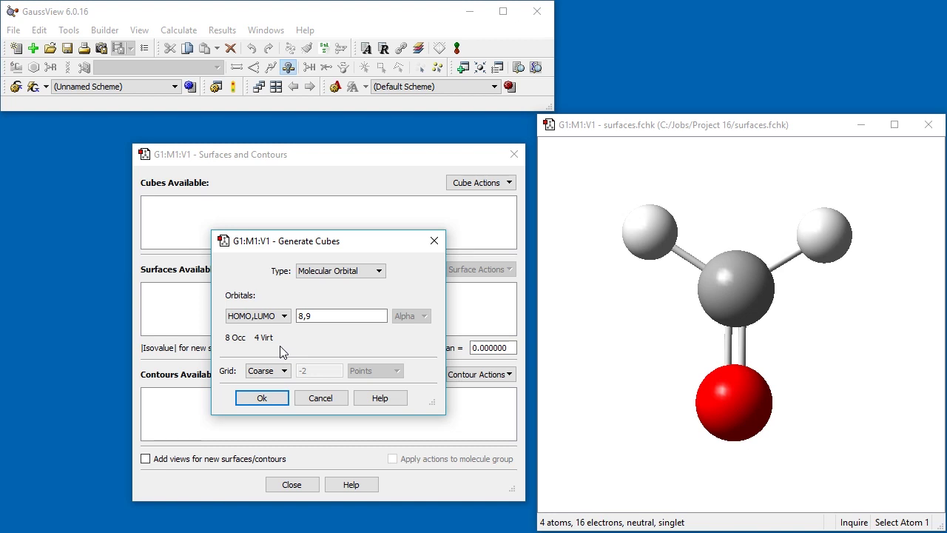
left_click(262, 399)
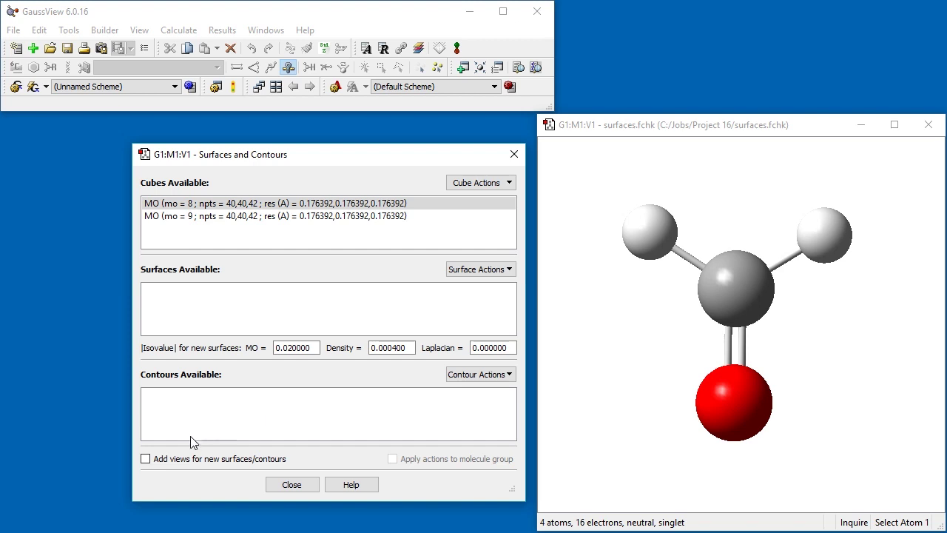
Enable adding views for new surfaces, create a surface from the MO 8 cube and rotate the molecule to a side view
left_click(146, 459)
left_click(469, 271)
left_click(470, 289)
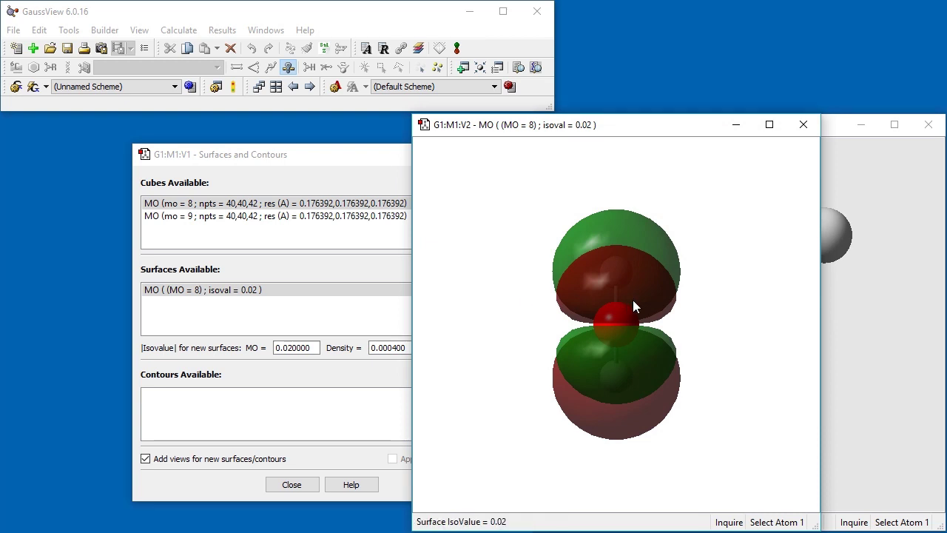
left_click_drag(633, 300, 528, 302)
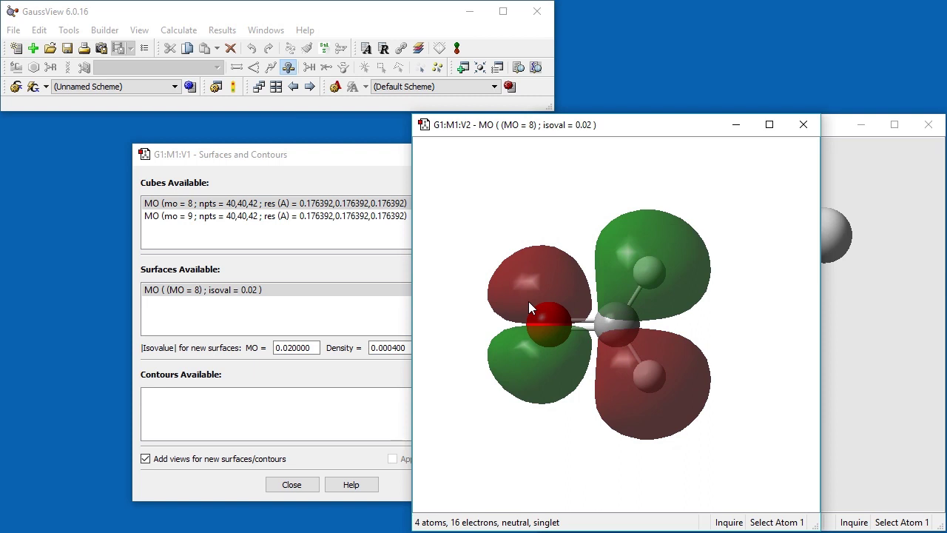
Create a new surface from the MO 9 cube in its own view
left_click(293, 157)
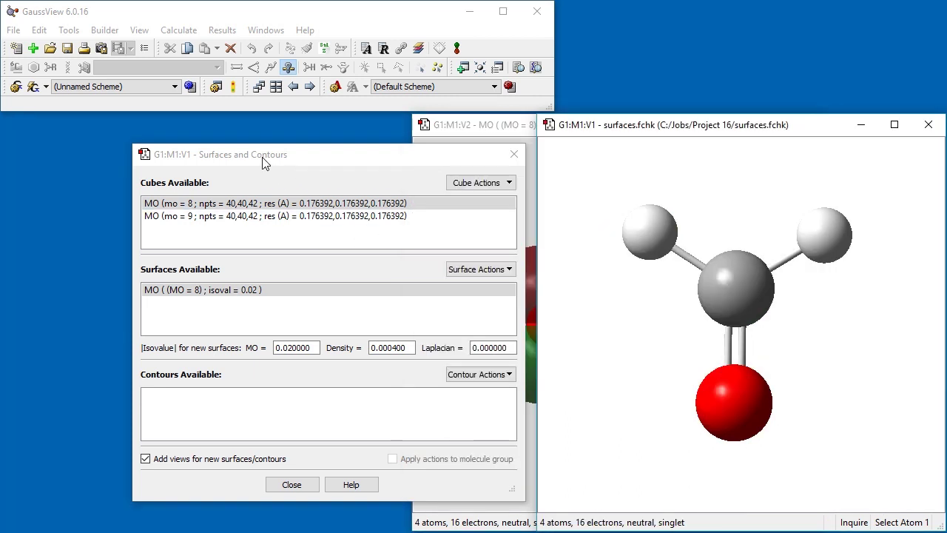
left_click(287, 204)
left_click(288, 216)
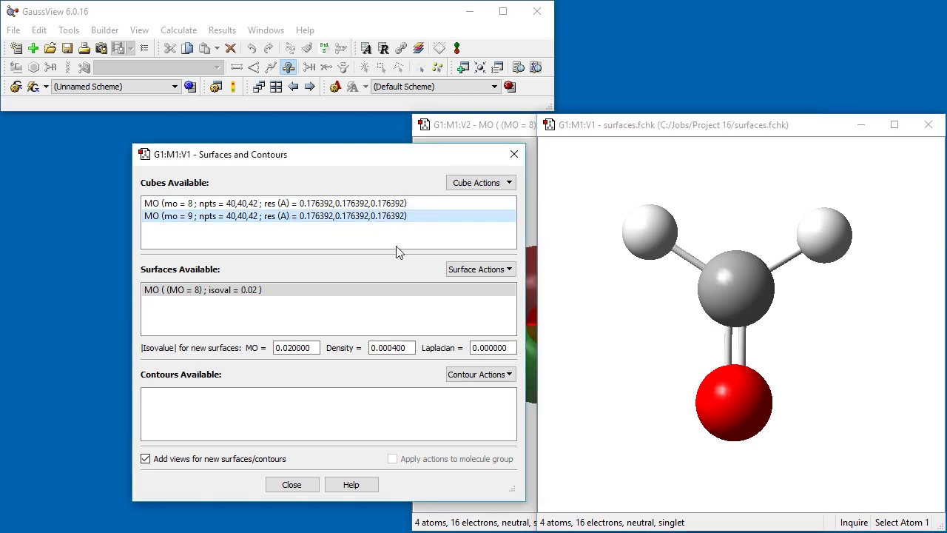
left_click(476, 271)
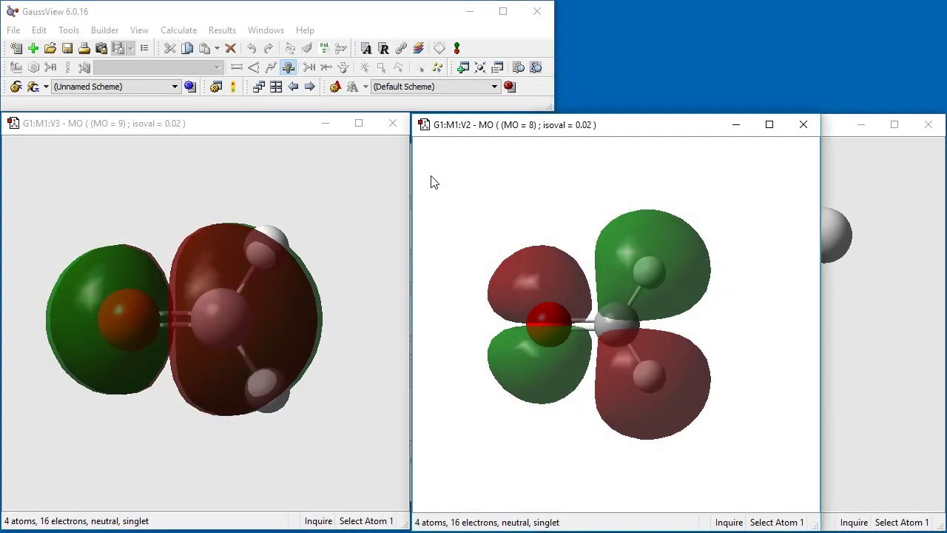
Make the transparent MO 8 surface more opaque in its display format settings
right_click(431, 178)
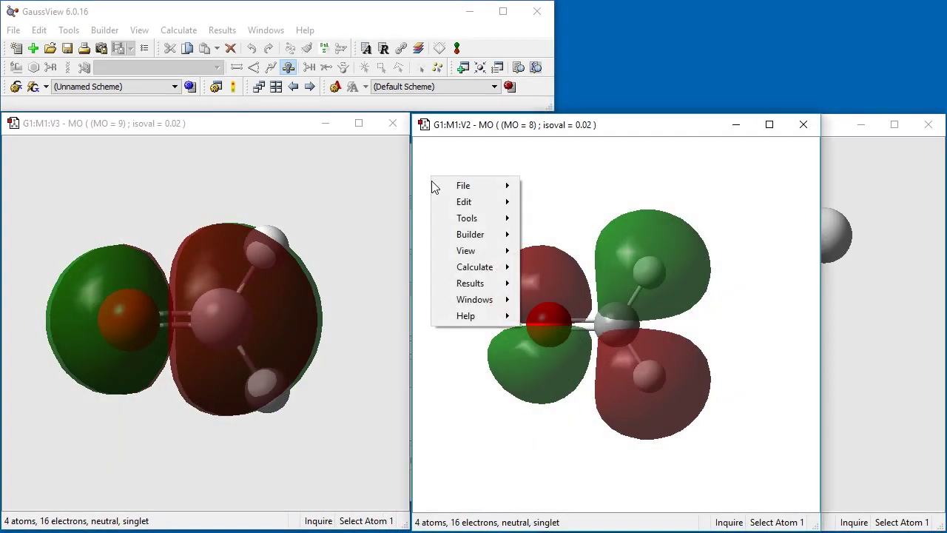
mouse_move(463, 250)
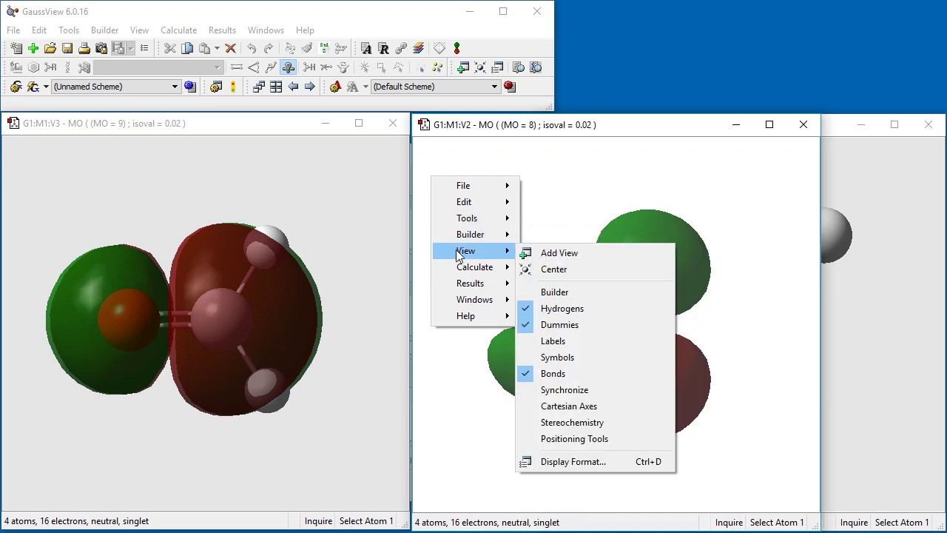
left_click(549, 462)
left_click(354, 226)
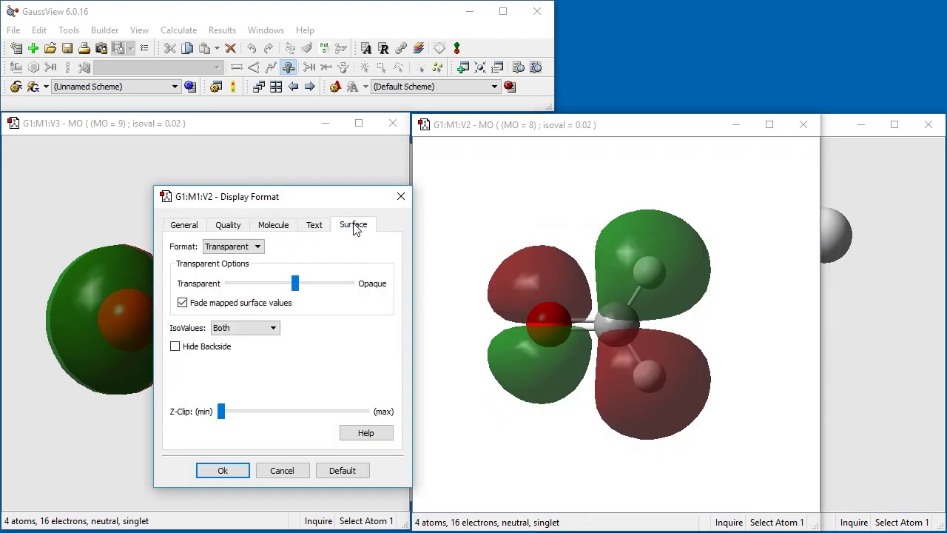
left_click_drag(295, 283, 317, 292)
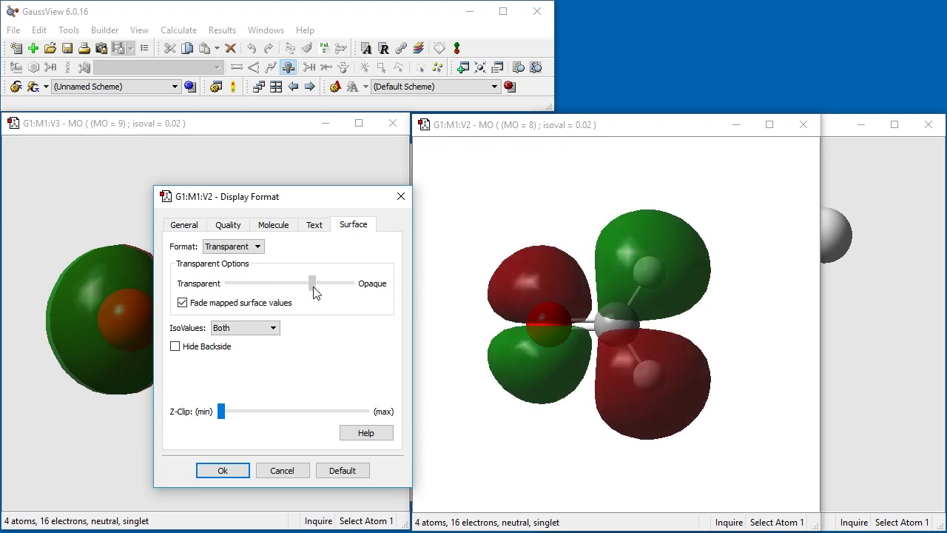
Try the Solid and Mesh formats on the MO 8 surface
left_click(255, 247)
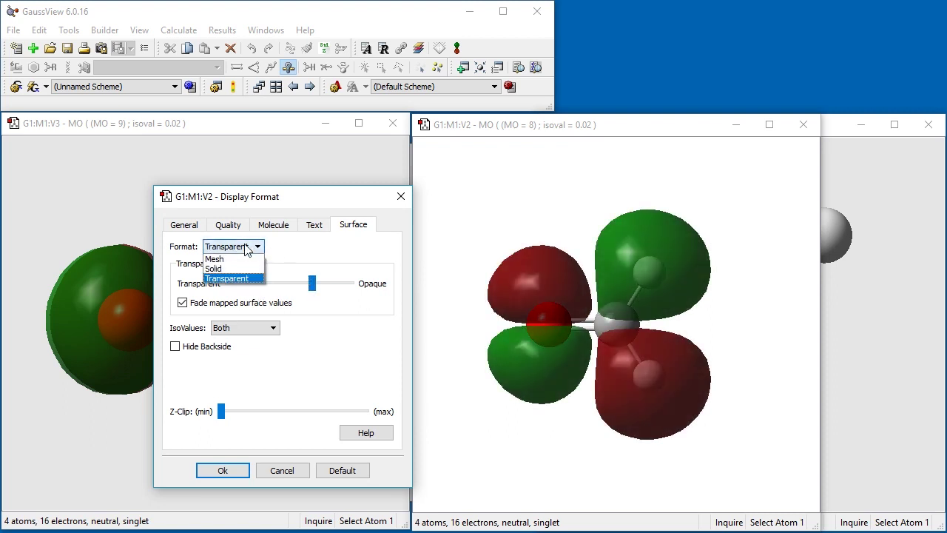
left_click(231, 269)
mouse_move(525, 284)
left_mouse_down()
mouse_move(568, 285)
mouse_move(528, 286)
left_mouse_up()
left_click(254, 247)
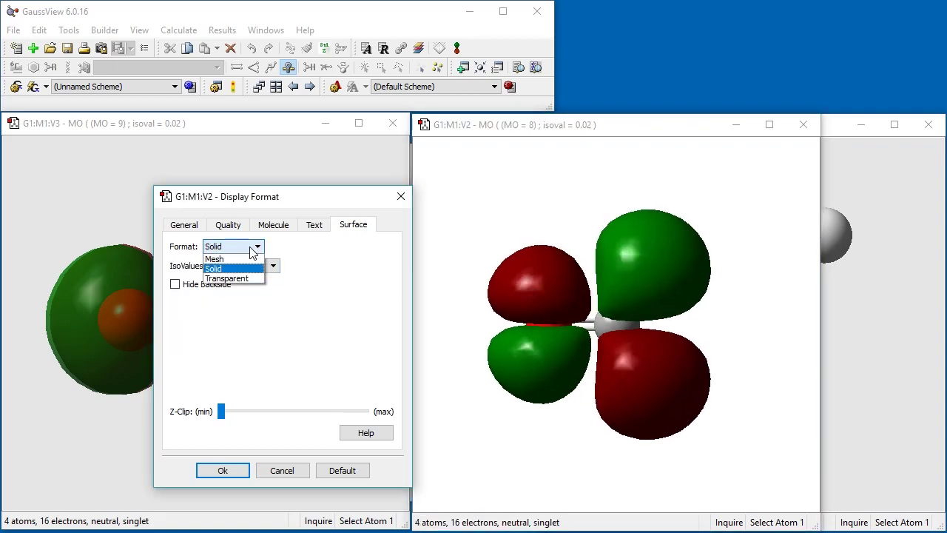
left_click(237, 260)
mouse_move(518, 296)
left_mouse_down()
mouse_move(534, 300)
mouse_move(515, 302)
left_mouse_up()
Set the MO 8 surface format back to Transparent and accept the display format
left_click(254, 248)
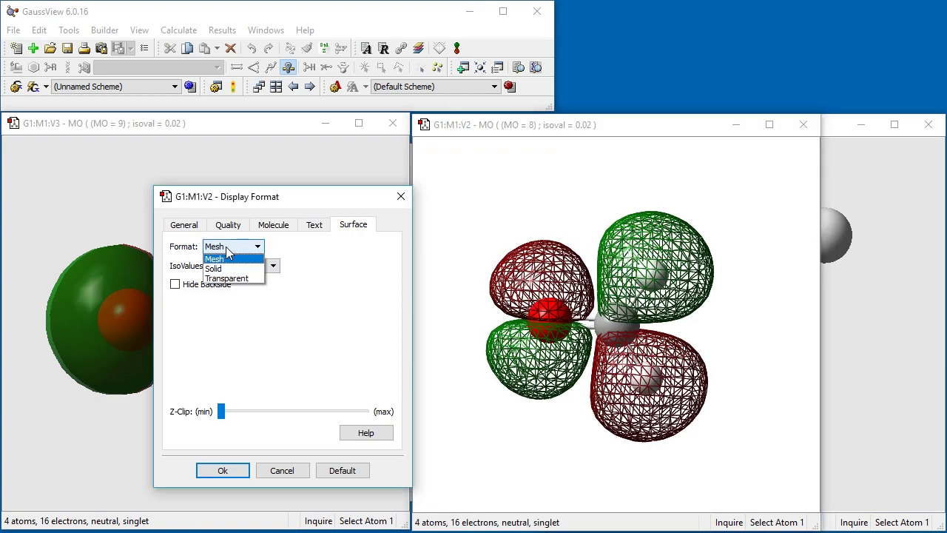
left_click(221, 278)
left_click(226, 471)
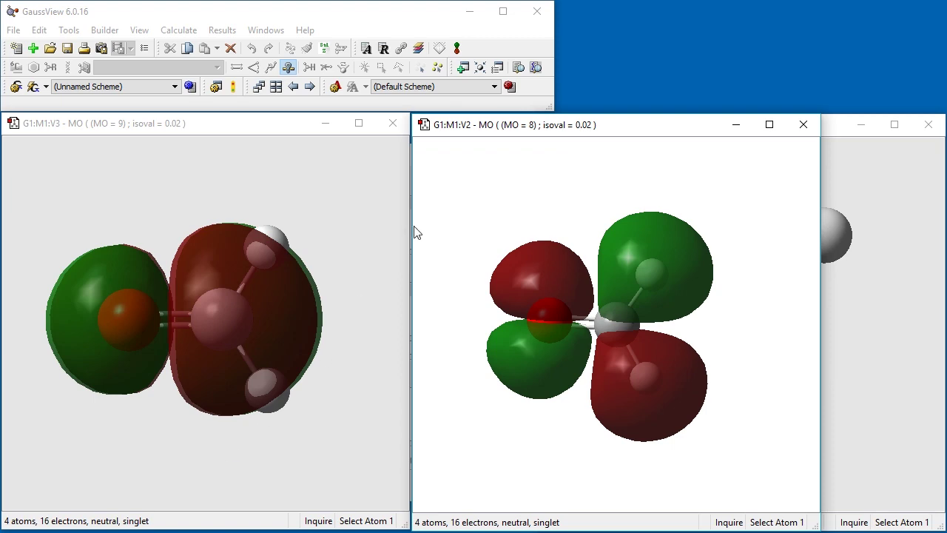
Save an image of the MO 8 view as a JPEG file named MO8 in C:\Jobs\Project 16
right_click(447, 187)
mouse_move(468, 195)
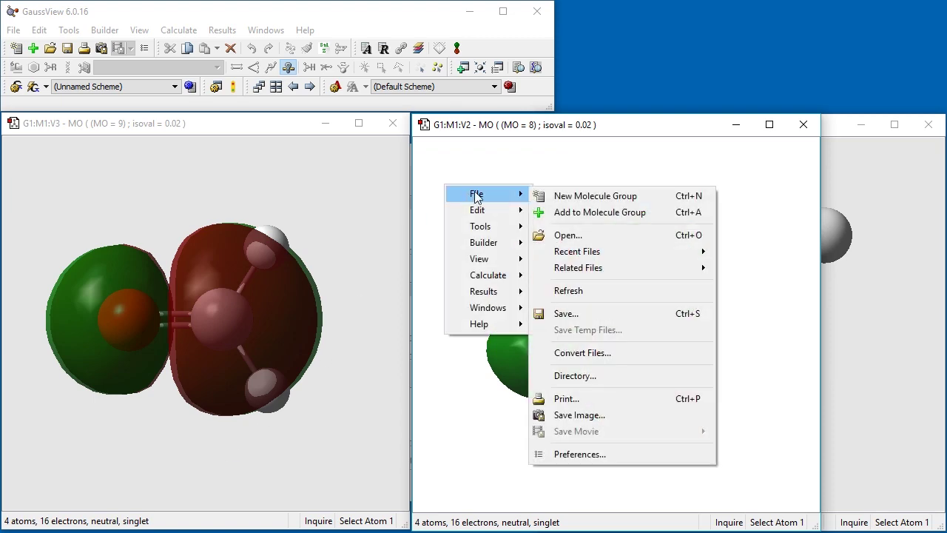
left_click(586, 419)
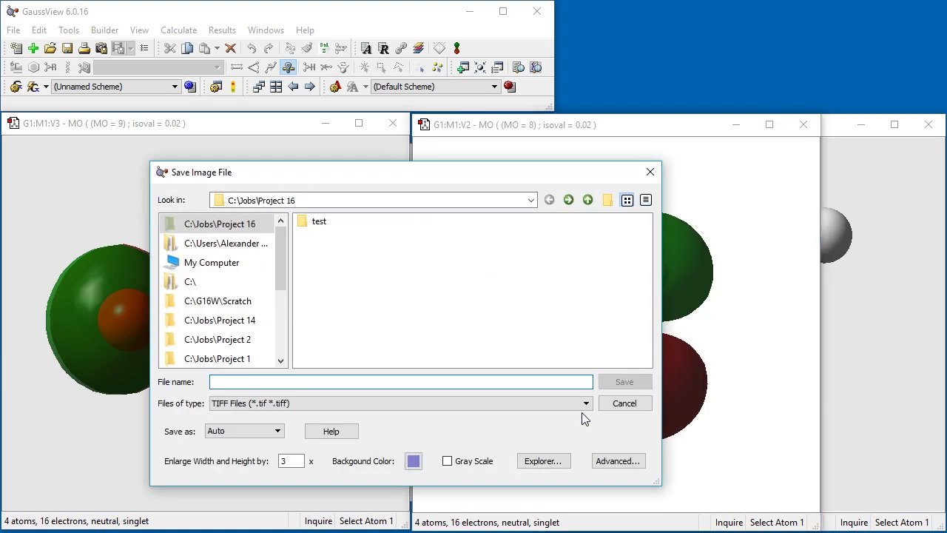
left_click(383, 406)
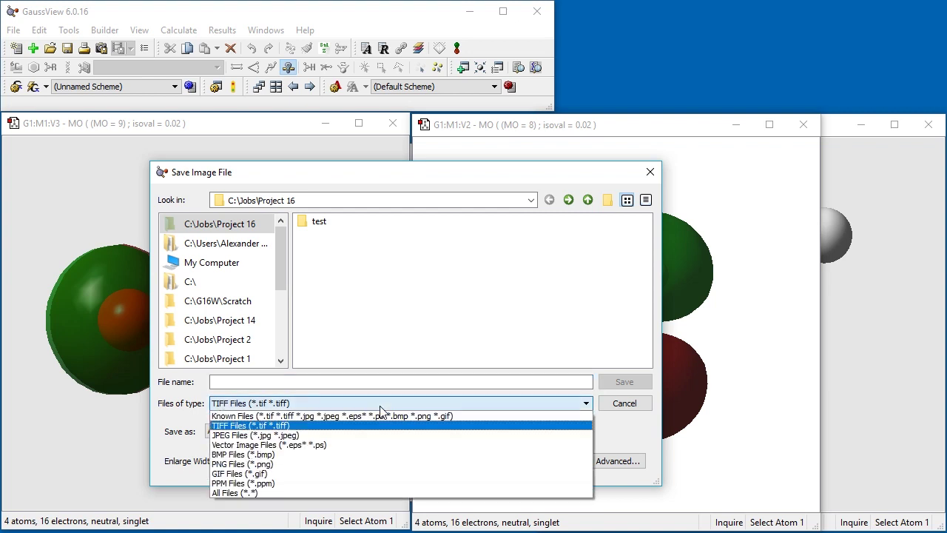
left_click(331, 438)
left_click(263, 381)
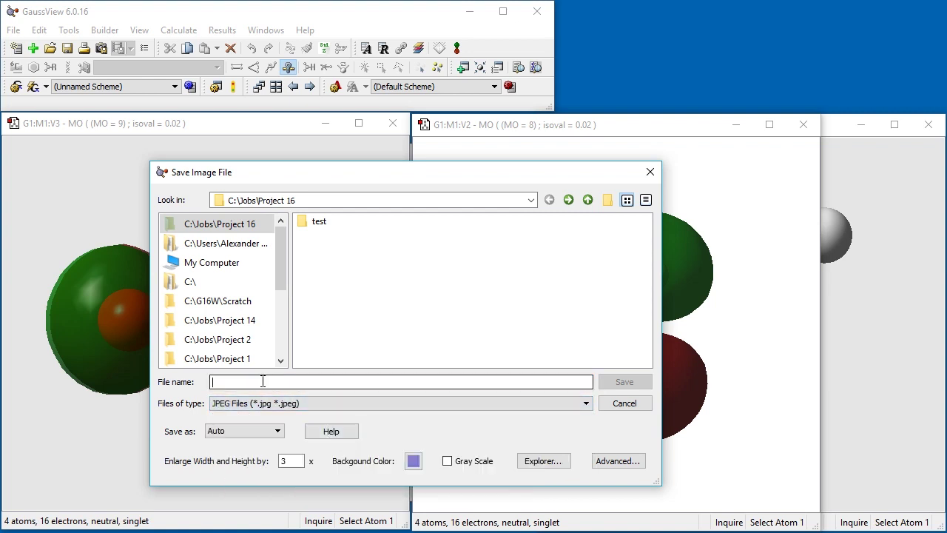
type("MO8")
left_click(618, 382)
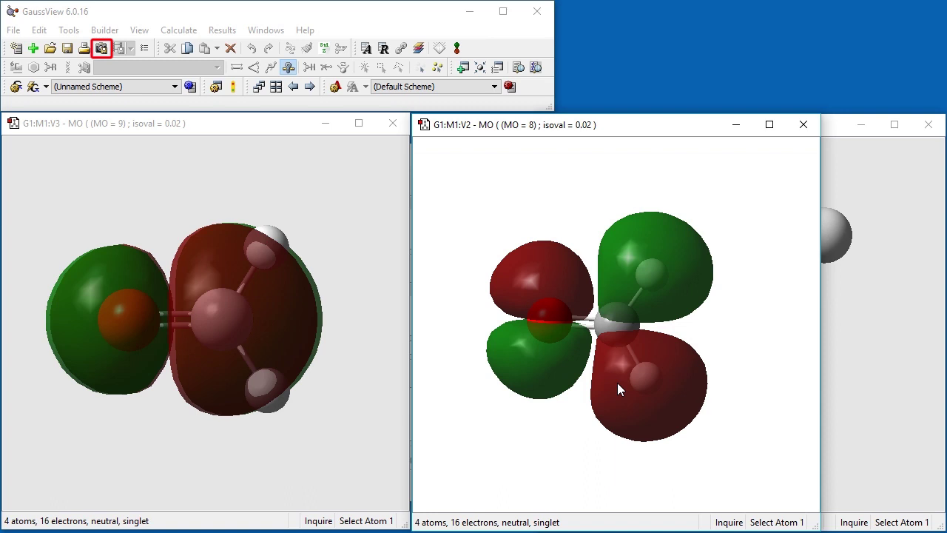
Generate a contour from the existing MO 8 cube with the default plane, move its view aside and enlarge and rotate the plot
left_click(327, 123)
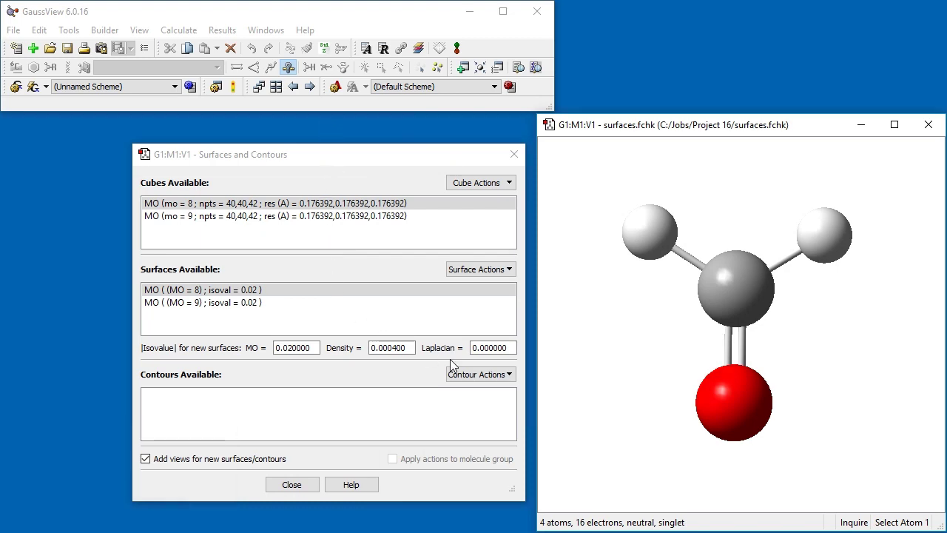
left_click(480, 373)
left_click(479, 392)
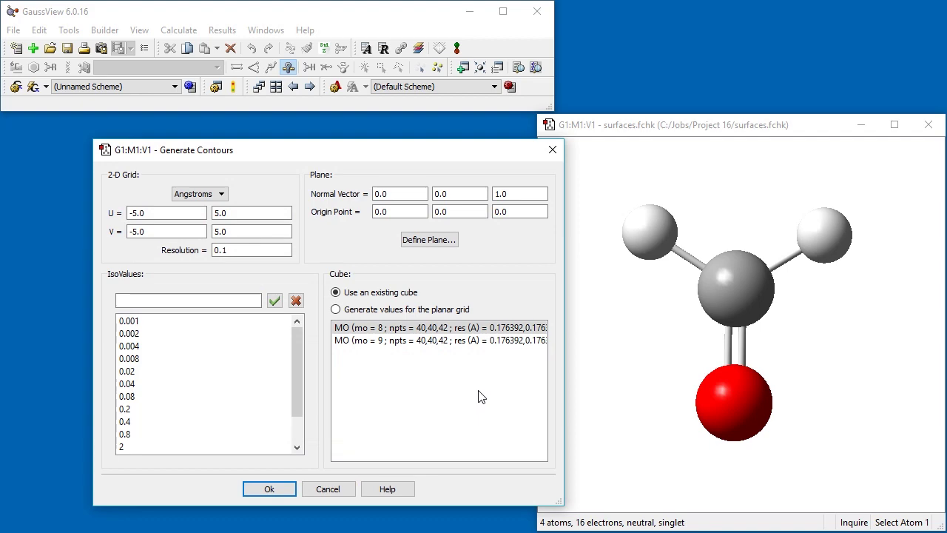
left_click(263, 490)
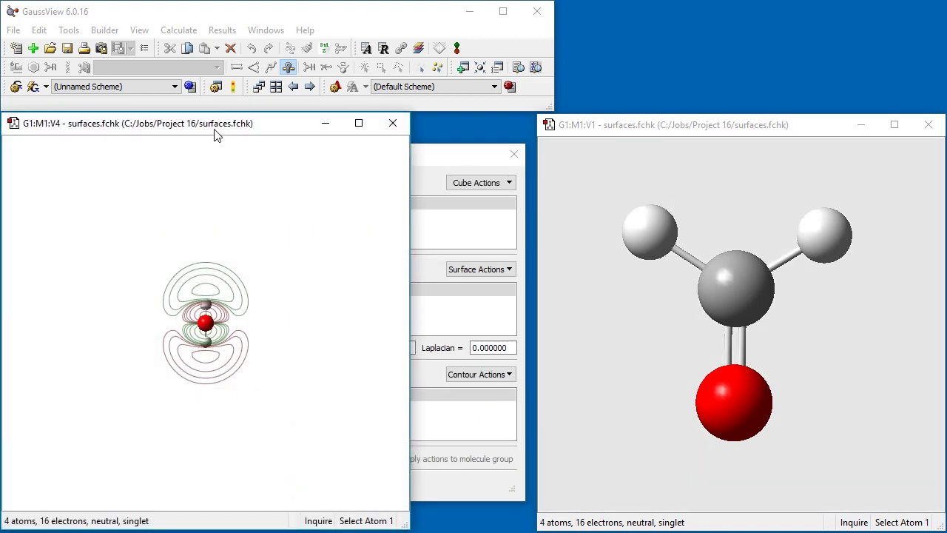
left_click_drag(214, 128, 737, 102)
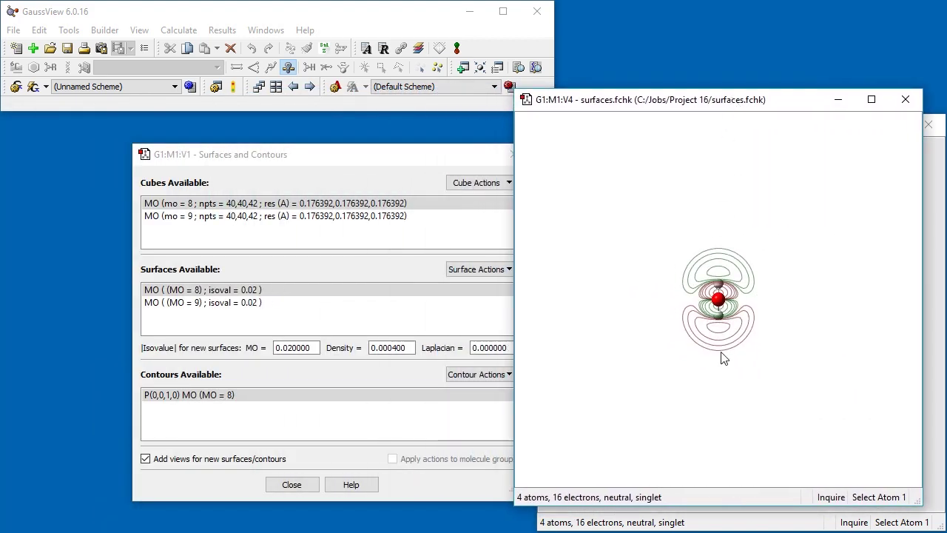
scroll(739, 293, "up", 5)
left_click_drag(739, 293, 714, 246)
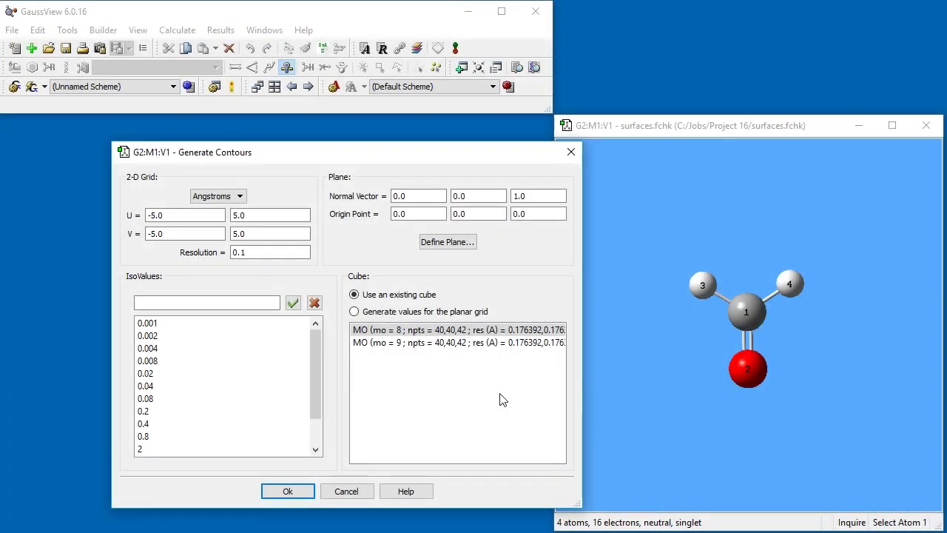
Start defining the contour plane, tilting the molecule to see it, and set the definition method to Three Points
left_click(469, 242)
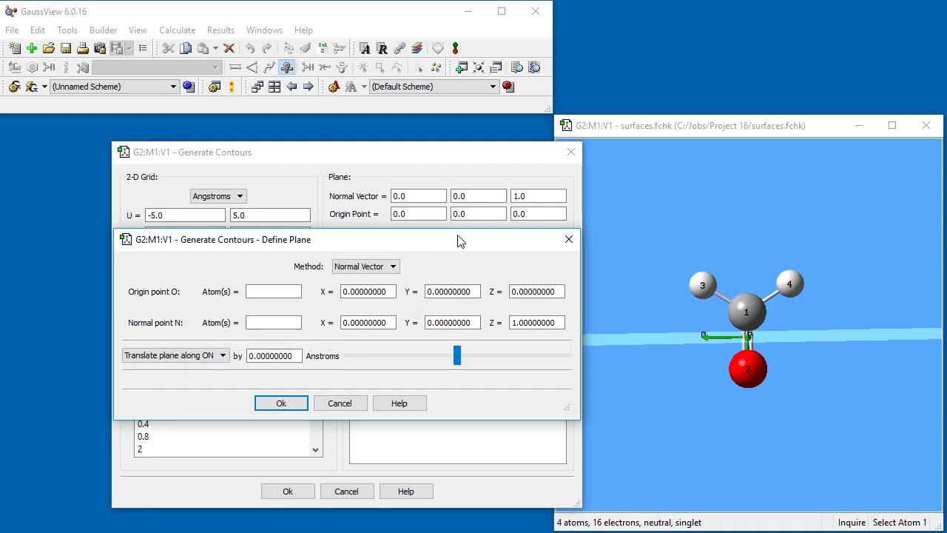
left_click_drag(641, 248, 740, 276)
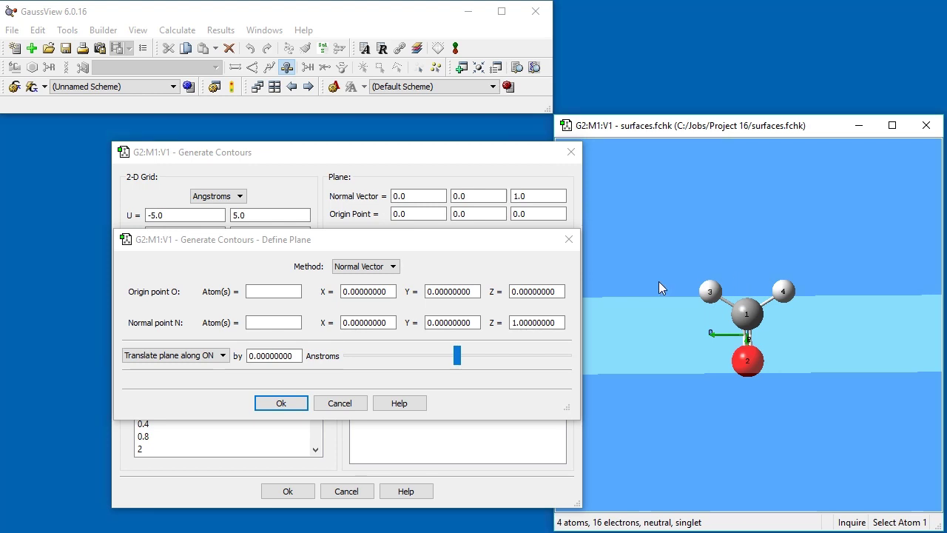
left_click(362, 269)
left_click(360, 278)
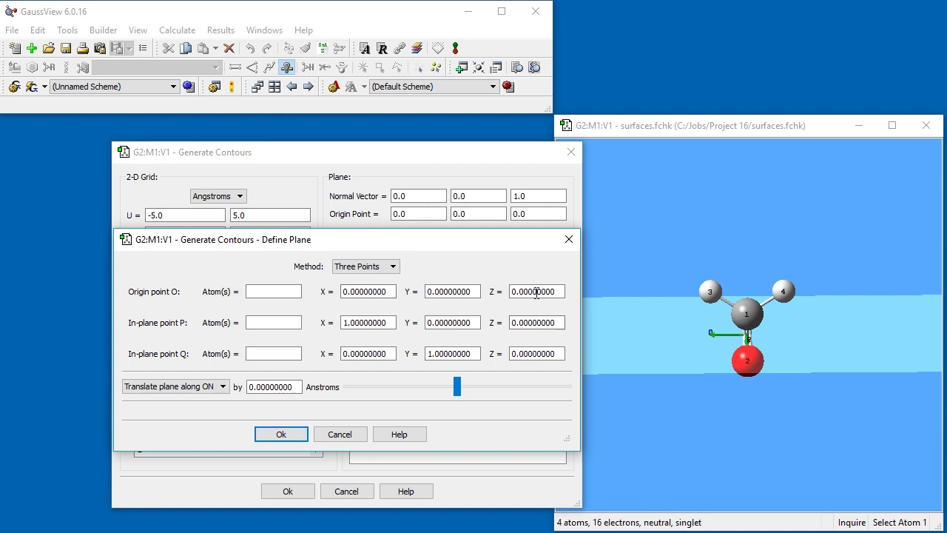
Define the plane with atom 2 as origin and atoms 1 and 4 as in-plane points P and Q, and accept it
left_click(287, 291)
type("2")
left_click(282, 321)
type("1")
left_click(274, 354)
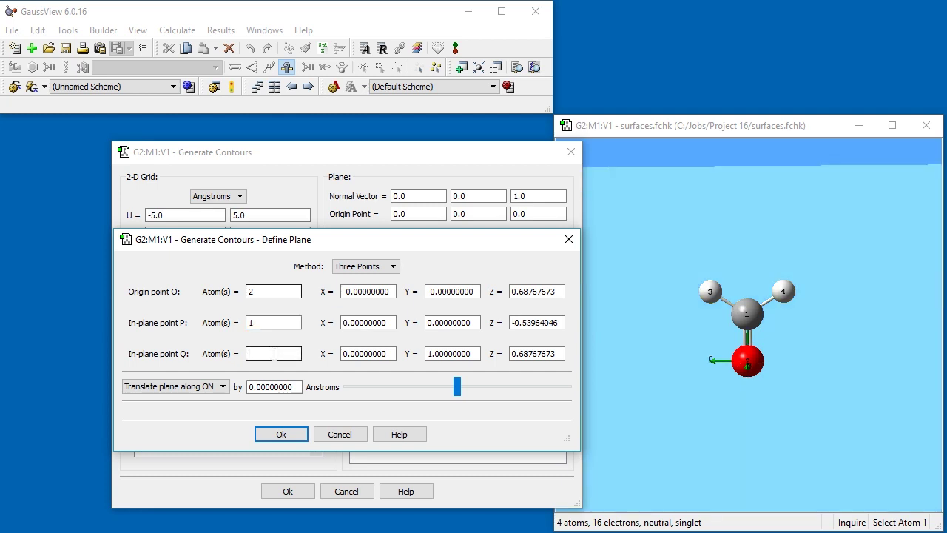
type("4")
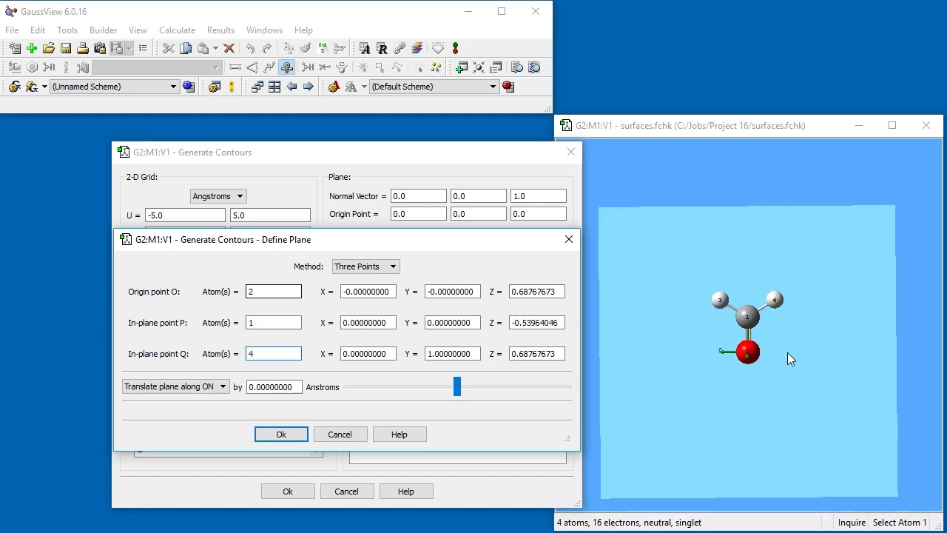
mouse_move(787, 352)
left_mouse_down()
mouse_move(712, 355)
mouse_move(777, 347)
left_mouse_up()
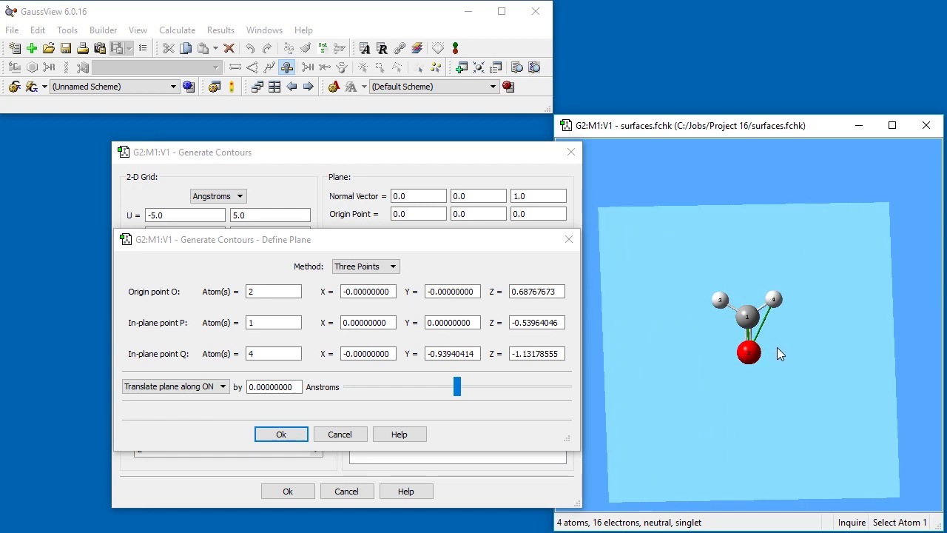
left_click(285, 434)
Generate the MO 8 contour in the molecular plane and enlarge and rotate the plot
left_click(292, 493)
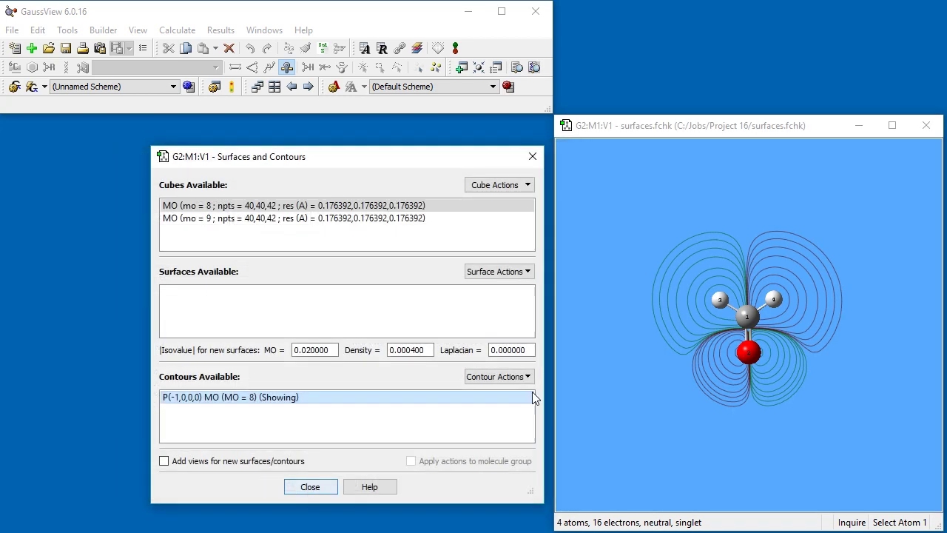
scroll(751, 323, "up", 3)
mouse_move(751, 323)
left_mouse_down()
mouse_move(740, 244)
mouse_move(751, 328)
mouse_move(745, 317)
left_mouse_up()
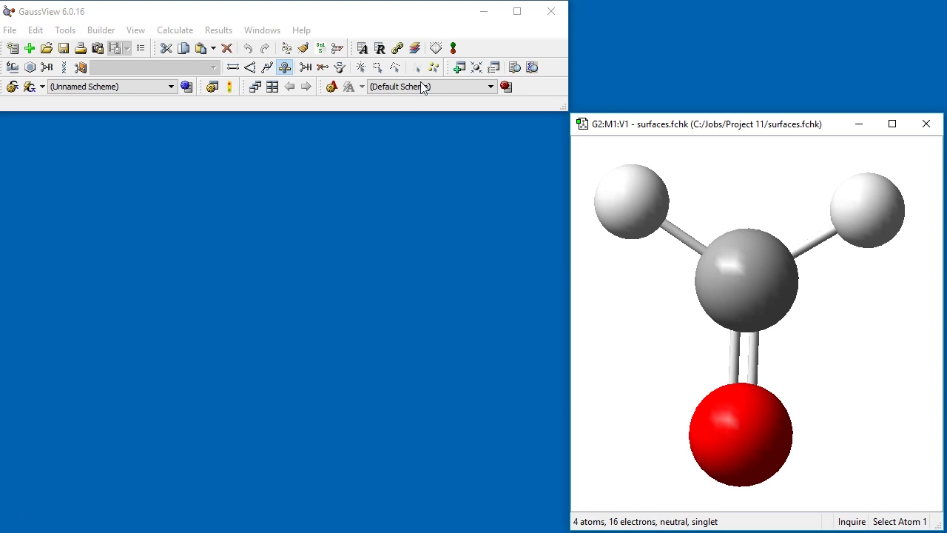
In the MO editor, extend the highlighted orbitals to MOs 5 through 10 and generate their surfaces
left_click(452, 47)
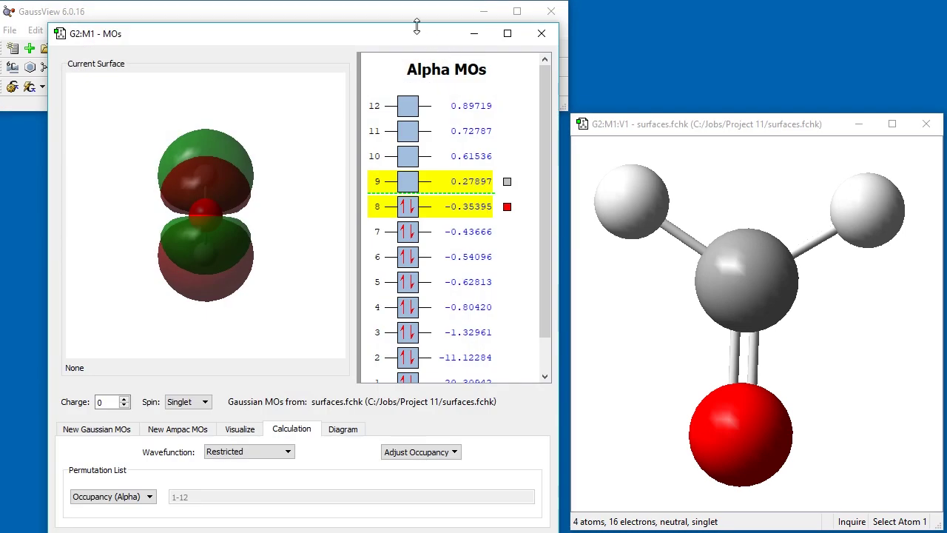
left_click_drag(416, 37, 391, 44)
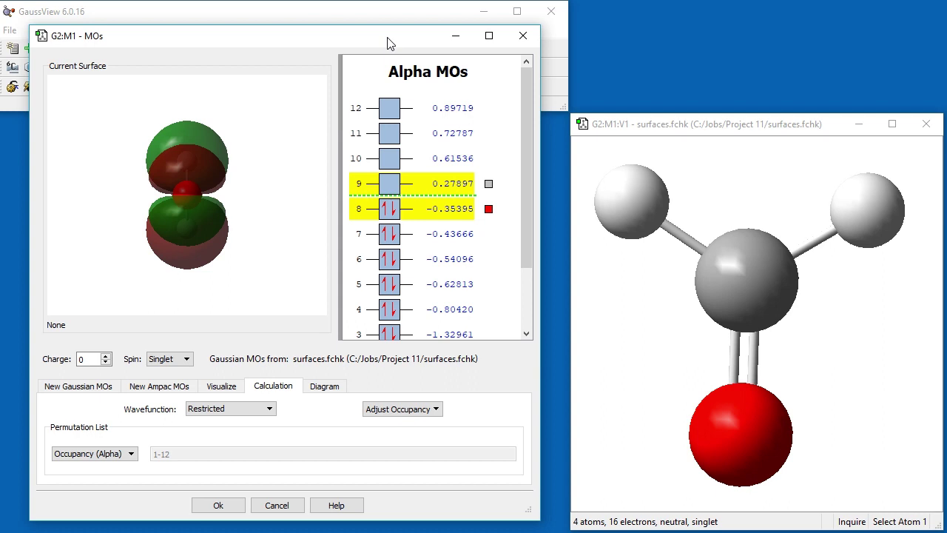
left_click(419, 163)
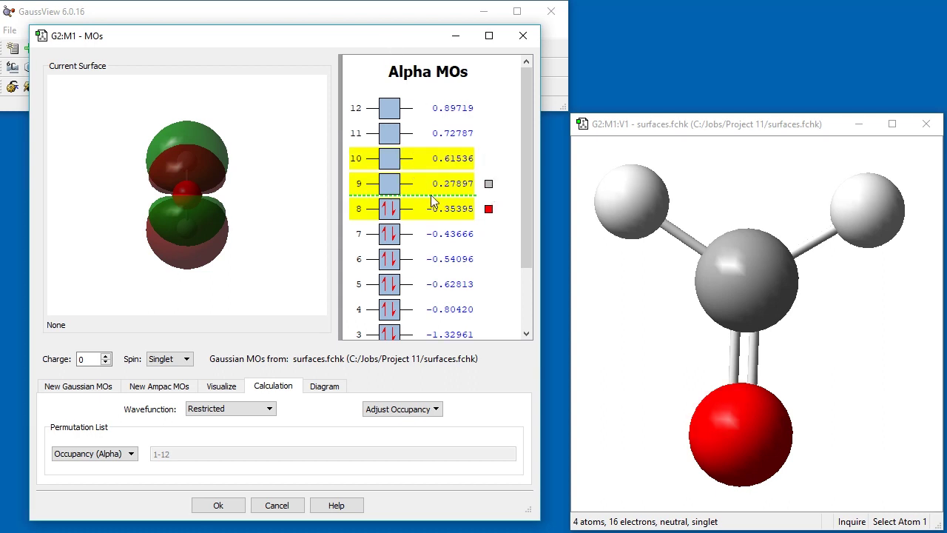
left_click_drag(431, 195, 428, 288)
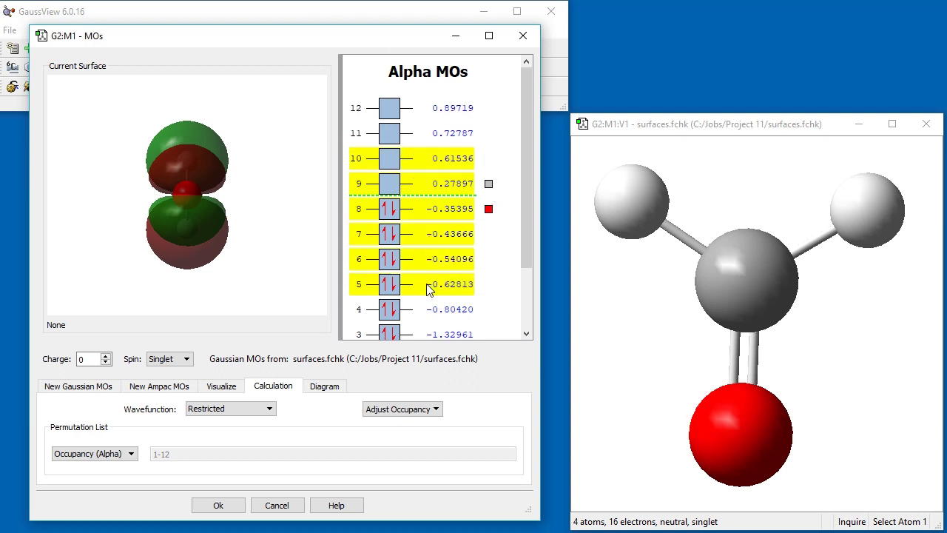
left_click(221, 388)
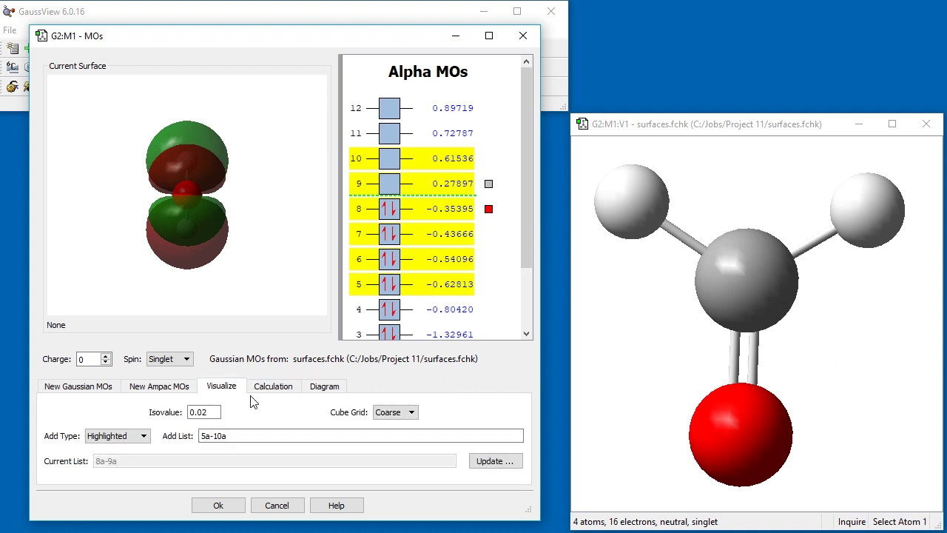
left_click(495, 461)
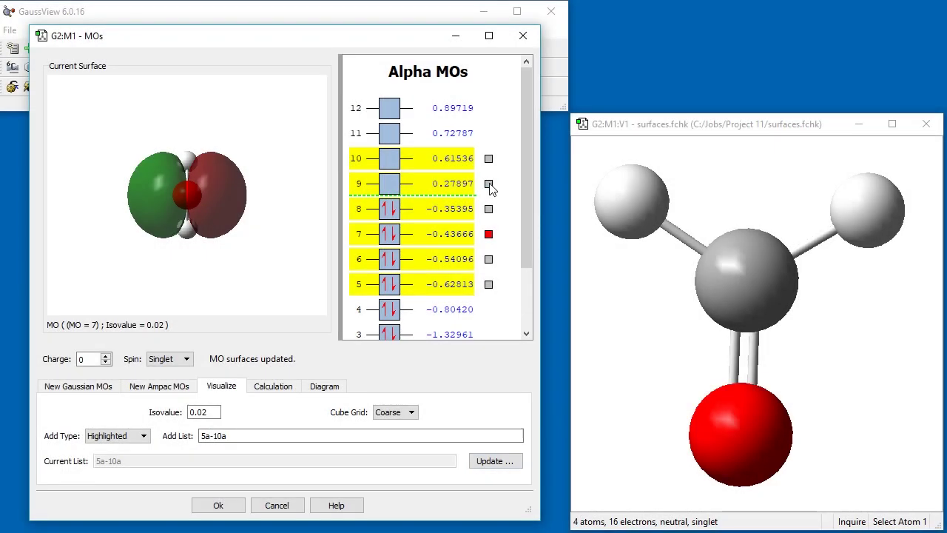
View the surfaces of MOs 9, 8, 10, 7, 5 and 6 one after another, rotating the MO 9 surface
left_click(489, 183)
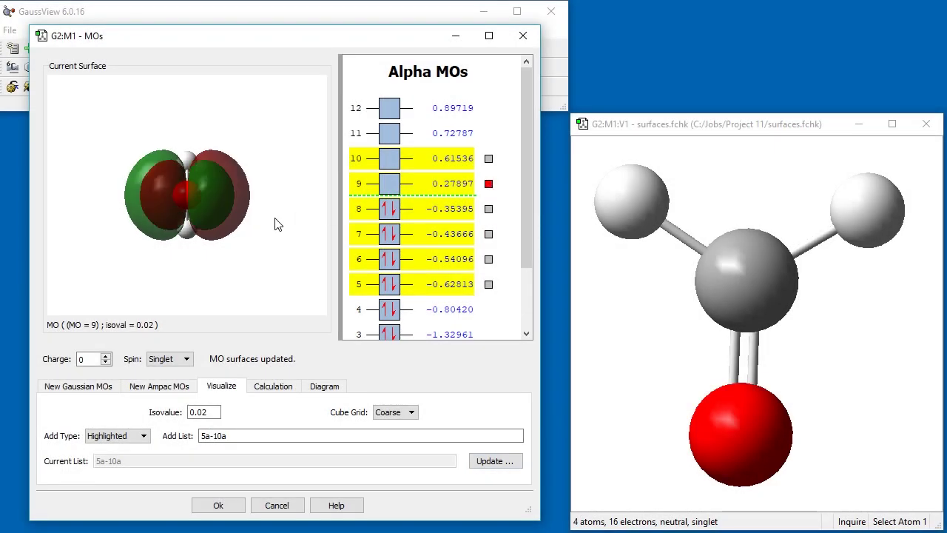
left_click_drag(278, 224, 183, 214)
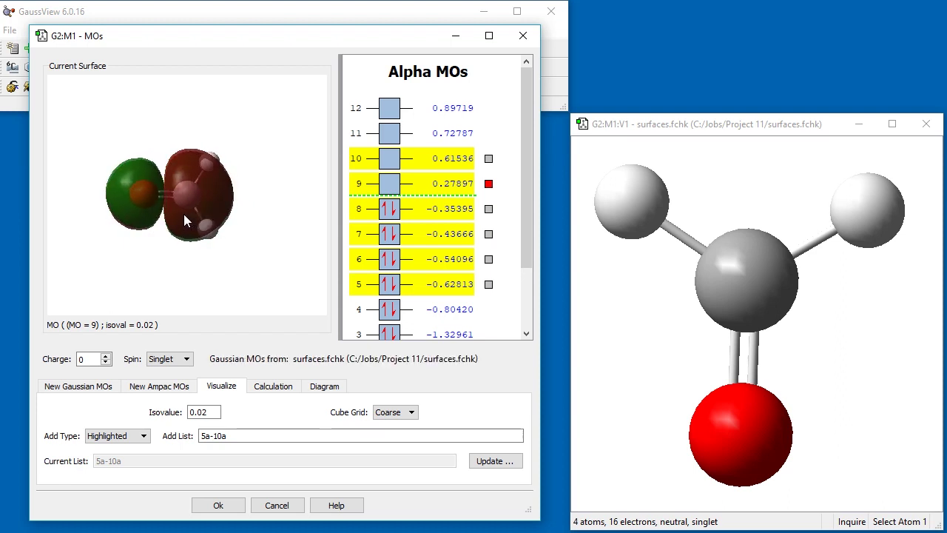
left_click(489, 210)
left_click(488, 159)
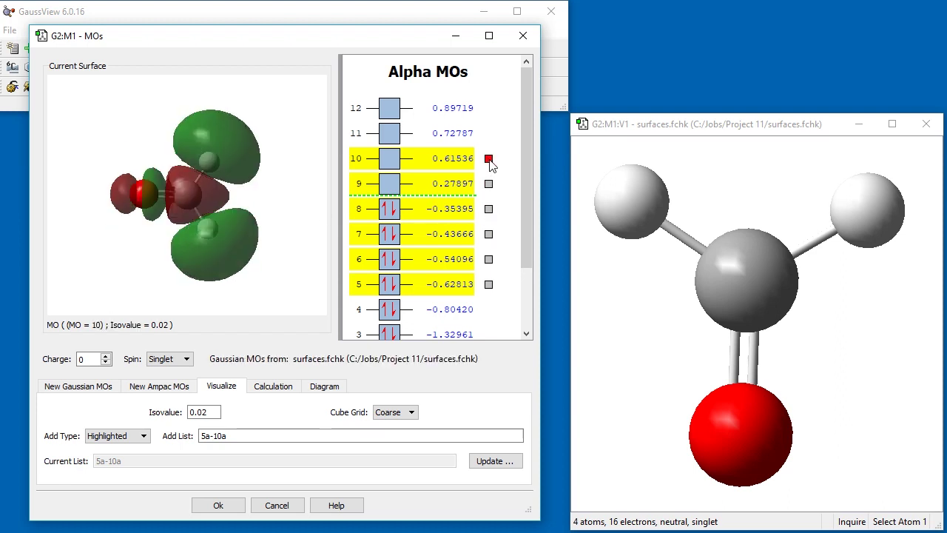
left_click(489, 234)
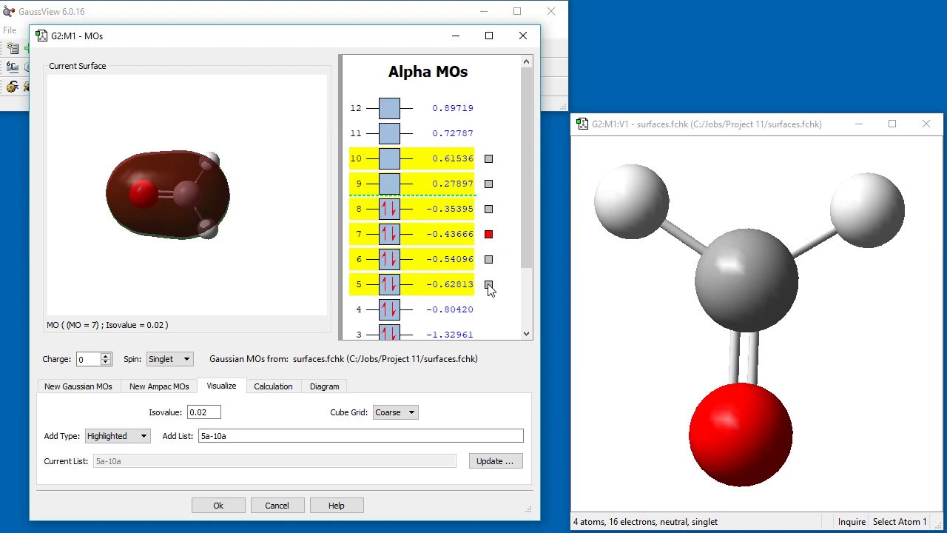
left_click(489, 284)
left_click(489, 259)
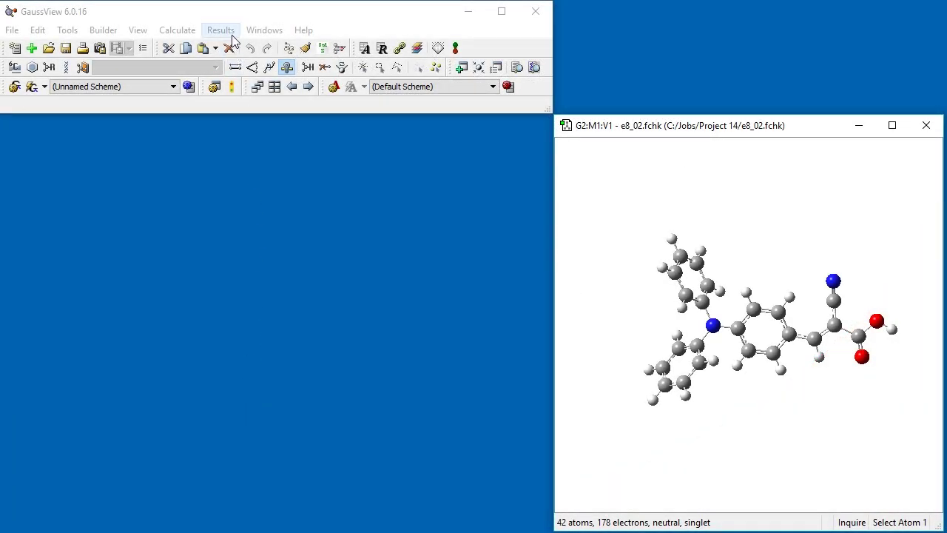
Generate a Total Density cube for e8_02.fchk with the SCF density matrix and Coarse grid
left_click(232, 35)
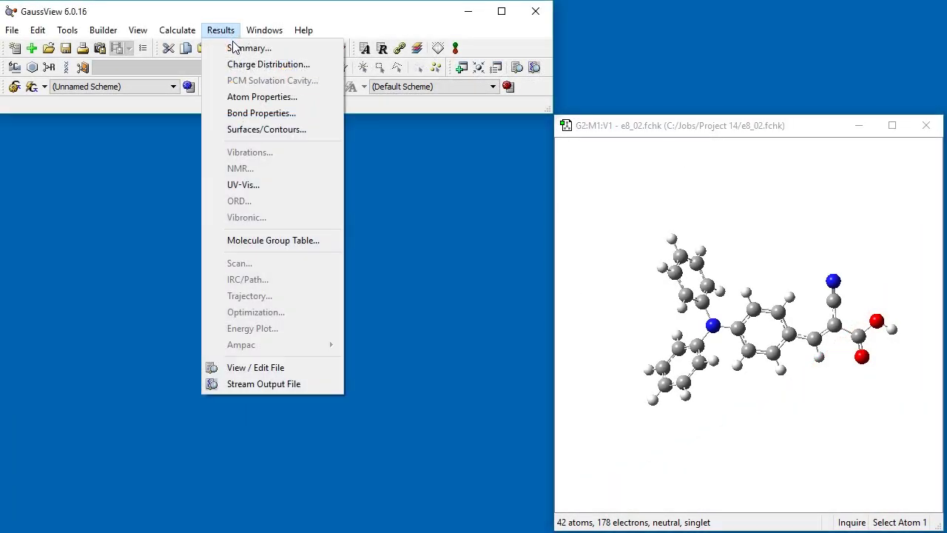
left_click(244, 130)
left_click_drag(317, 42, 253, 151)
left_click(444, 178)
left_click(454, 194)
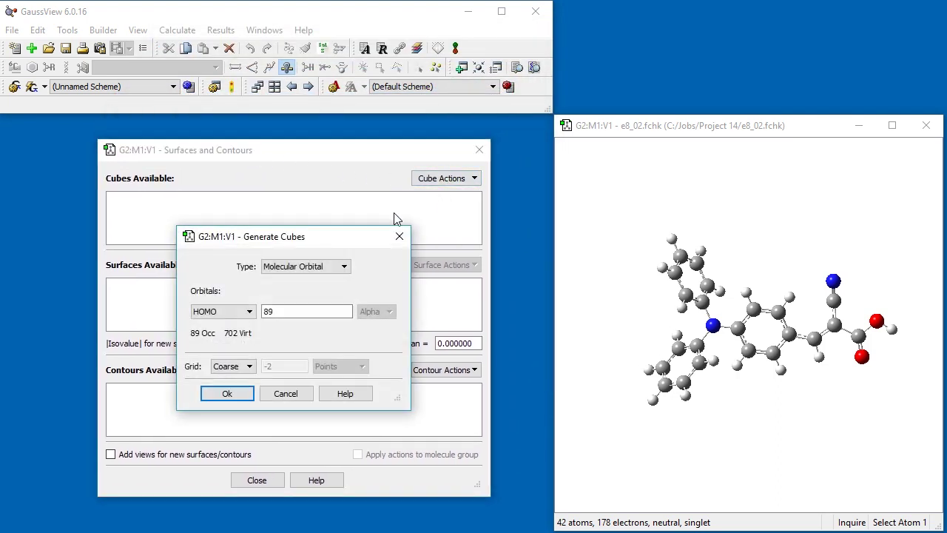
left_click(304, 267)
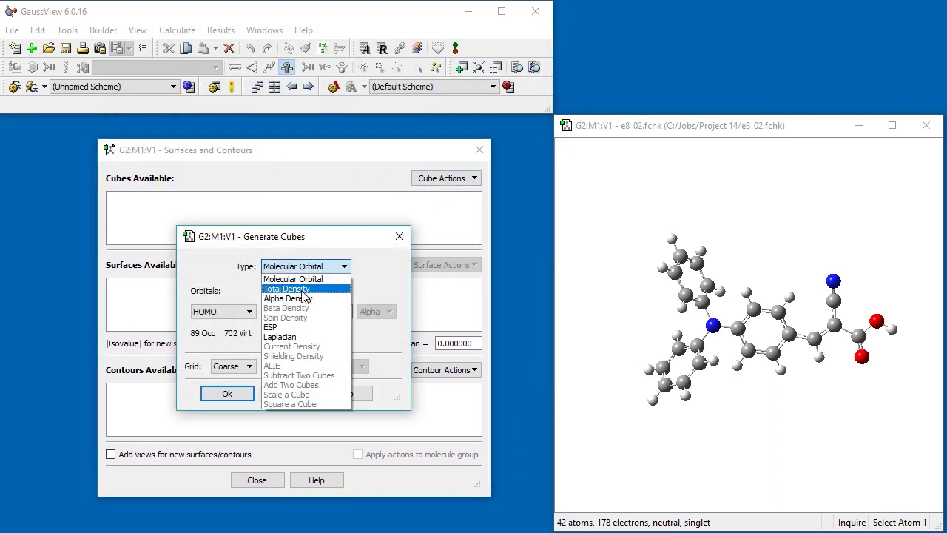
left_click(302, 290)
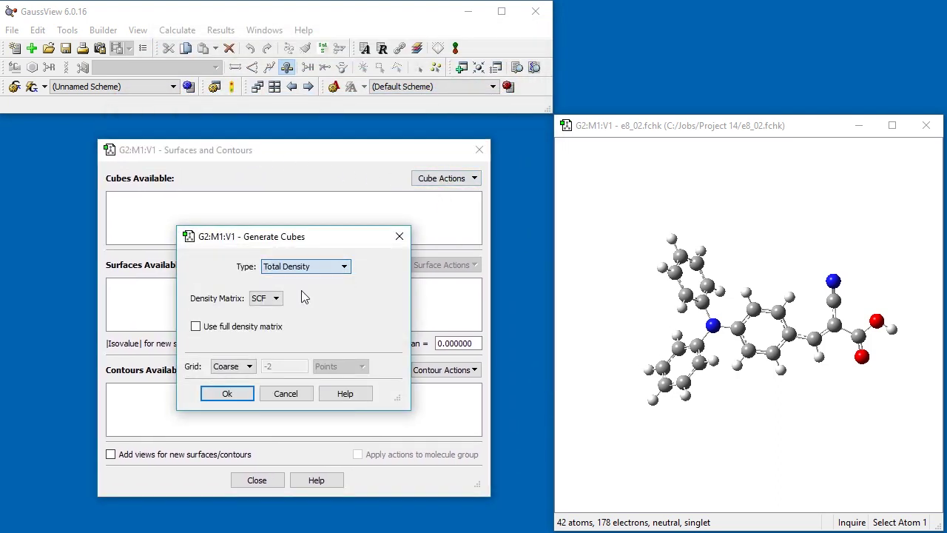
left_click(227, 394)
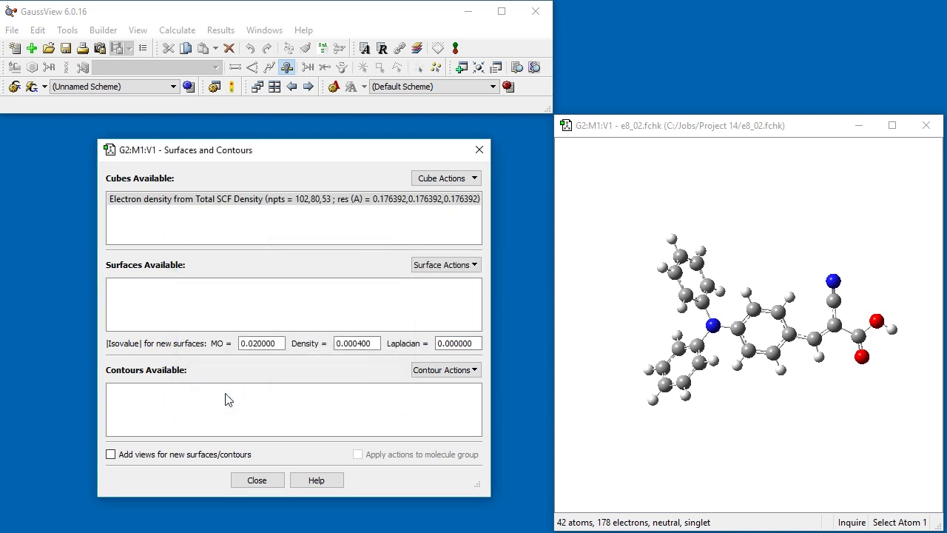
Create an unmapped surface from the total density cube at isovalue 0.0004, rotate it, and remove it again
left_click(438, 265)
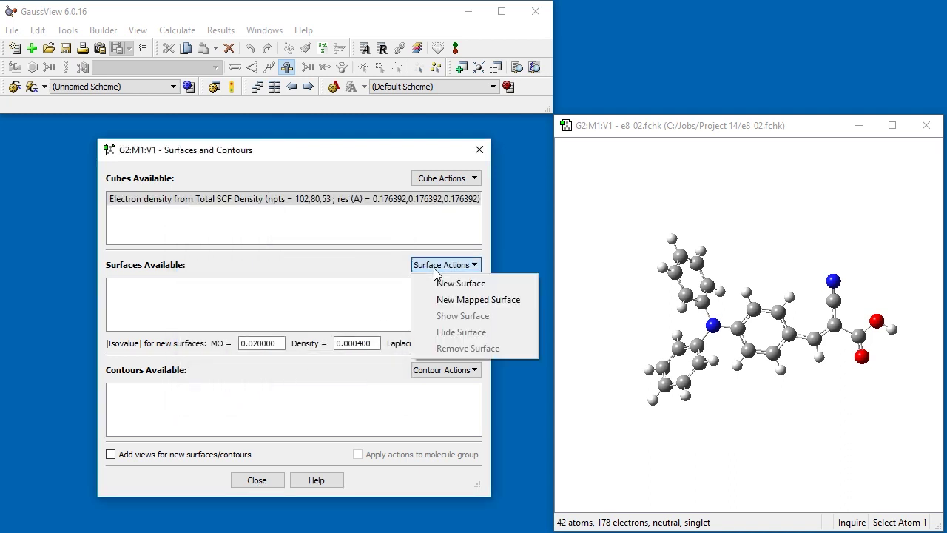
left_click(438, 281)
left_click_drag(740, 333, 818, 296)
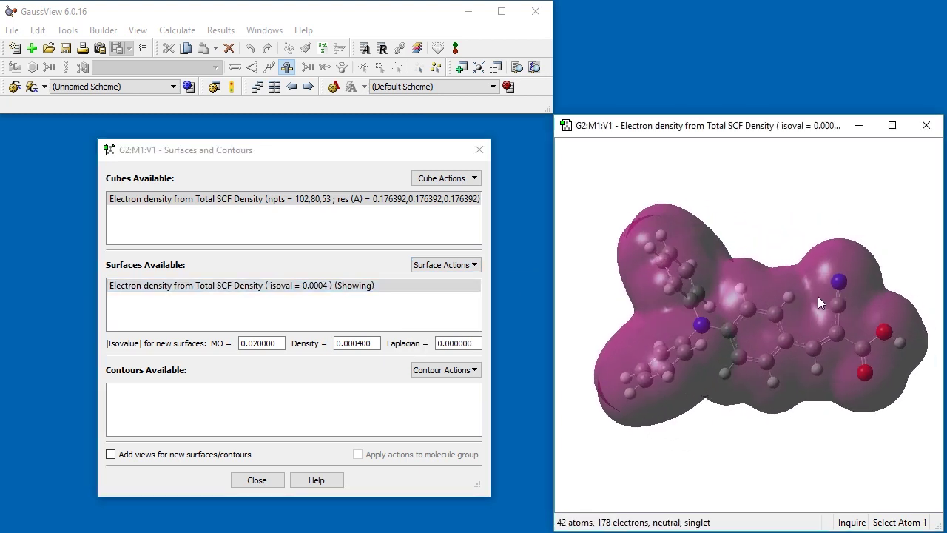
left_click(445, 265)
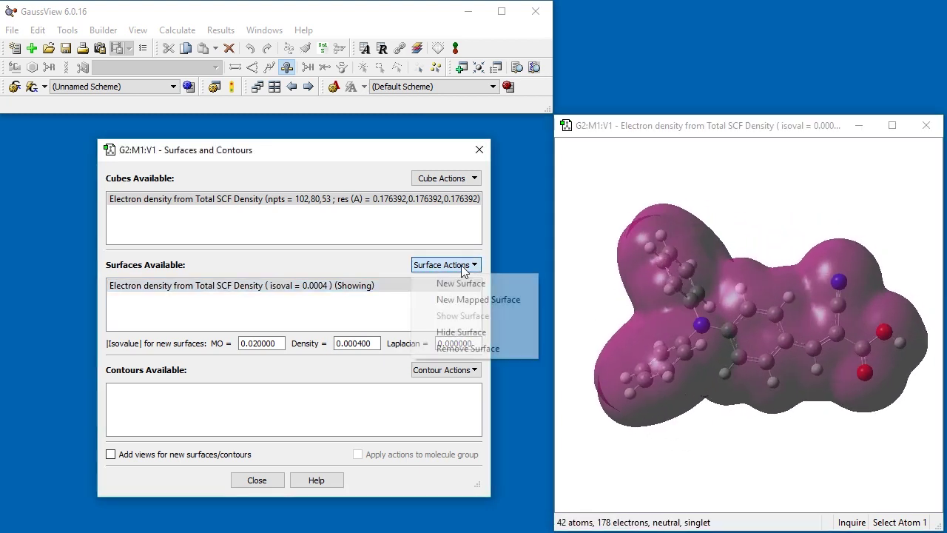
left_click(452, 347)
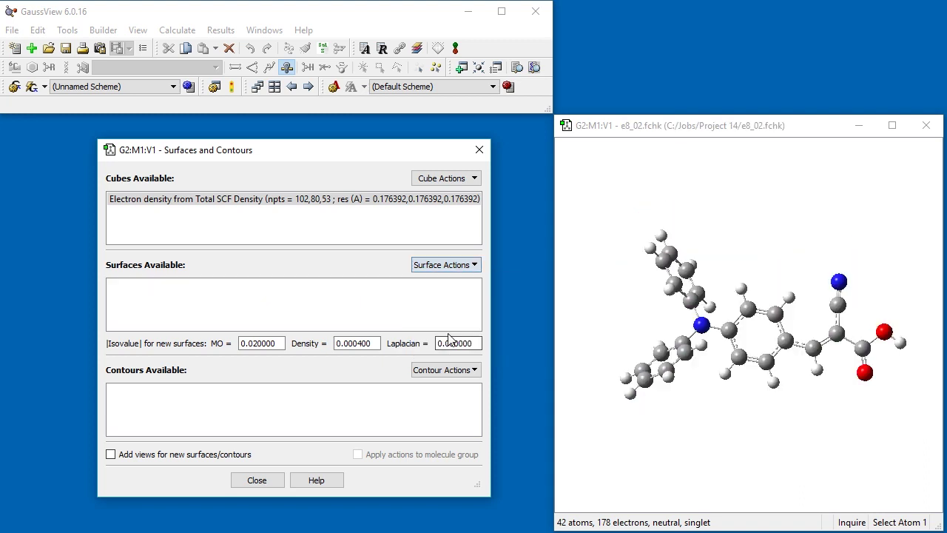
Create a density surface mapped with ESP, generating values only at surface points with the SCF density matrix
left_click(446, 265)
left_click(449, 303)
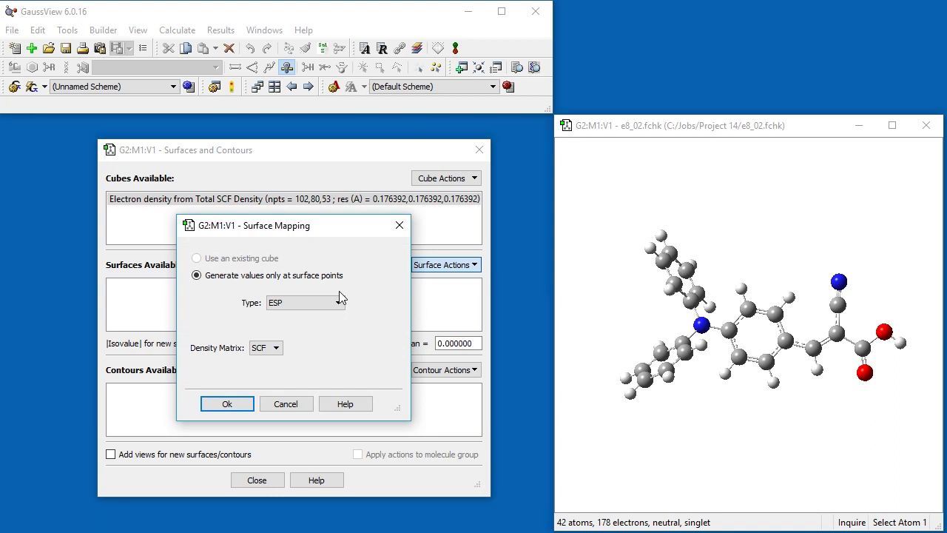
left_click(242, 406)
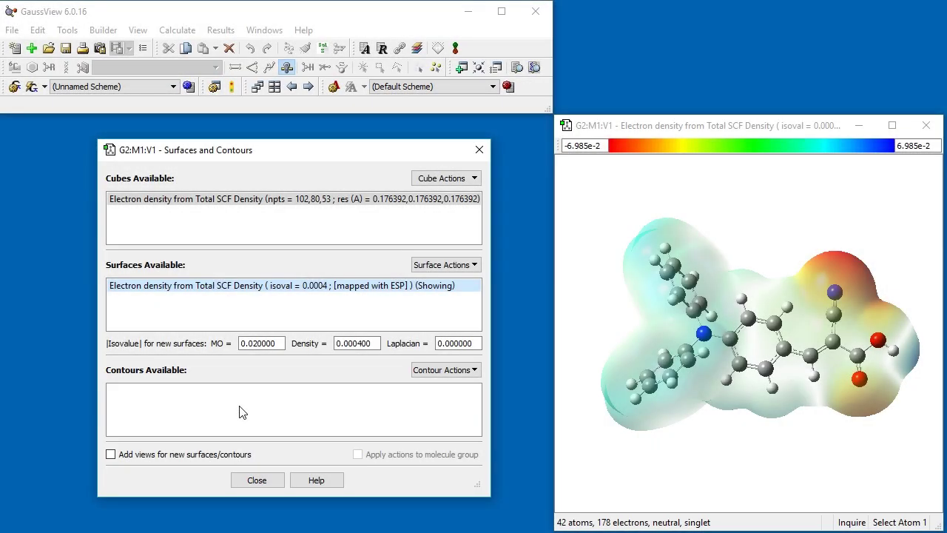
In the surface display format of the ESP-mapped view, turn off fading of mapped surface values
left_click(571, 201)
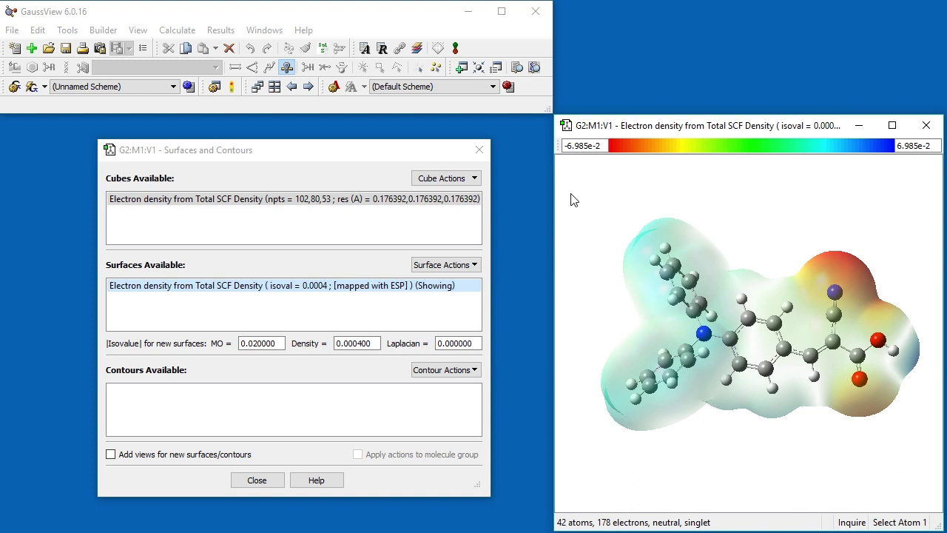
right_click(571, 195)
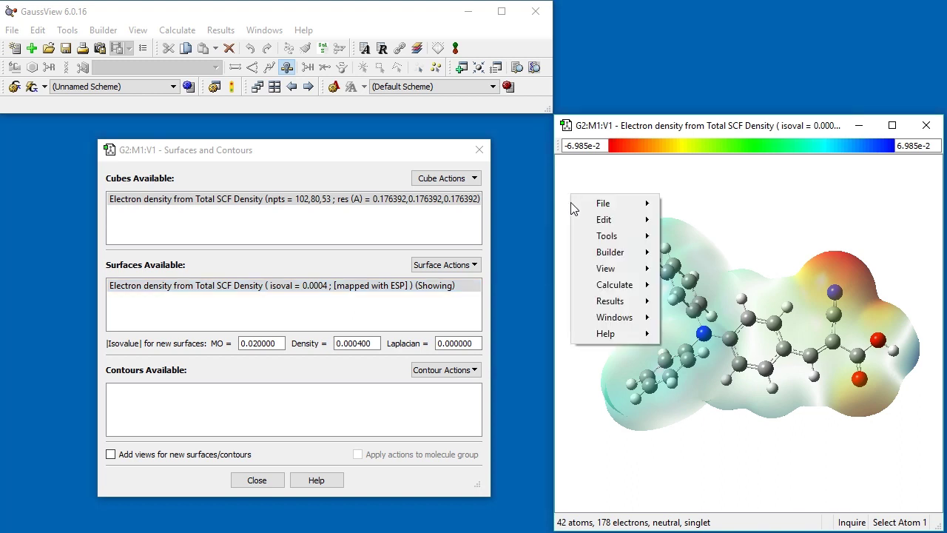
mouse_move(611, 269)
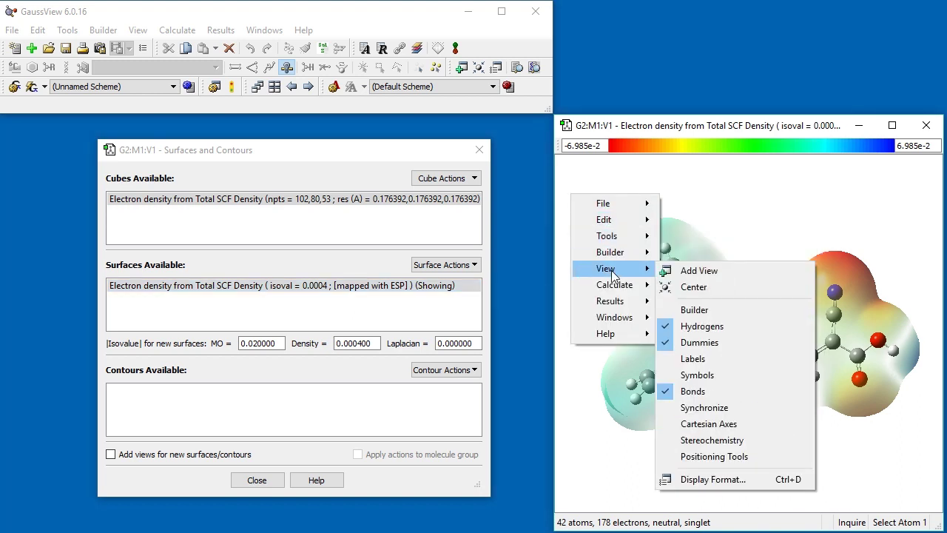
left_click(707, 479)
left_click(495, 226)
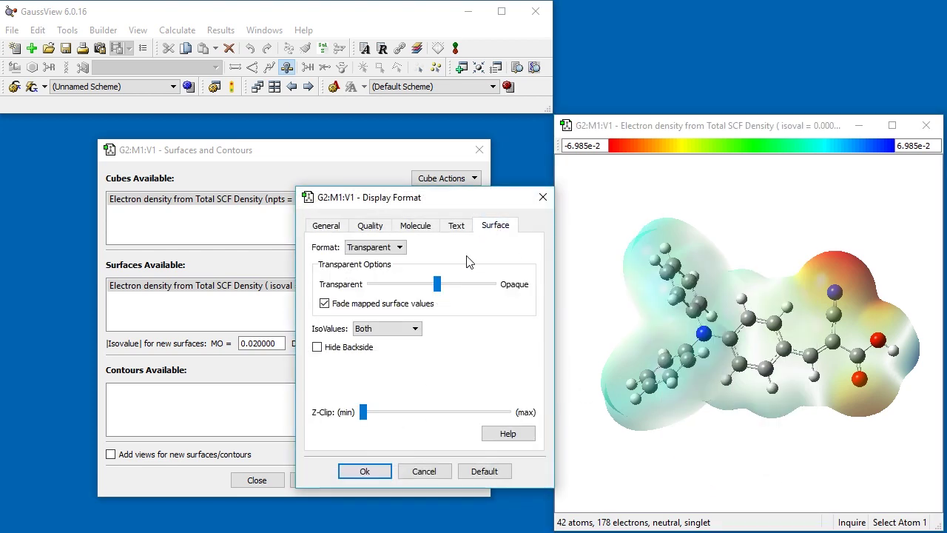
left_click(324, 303)
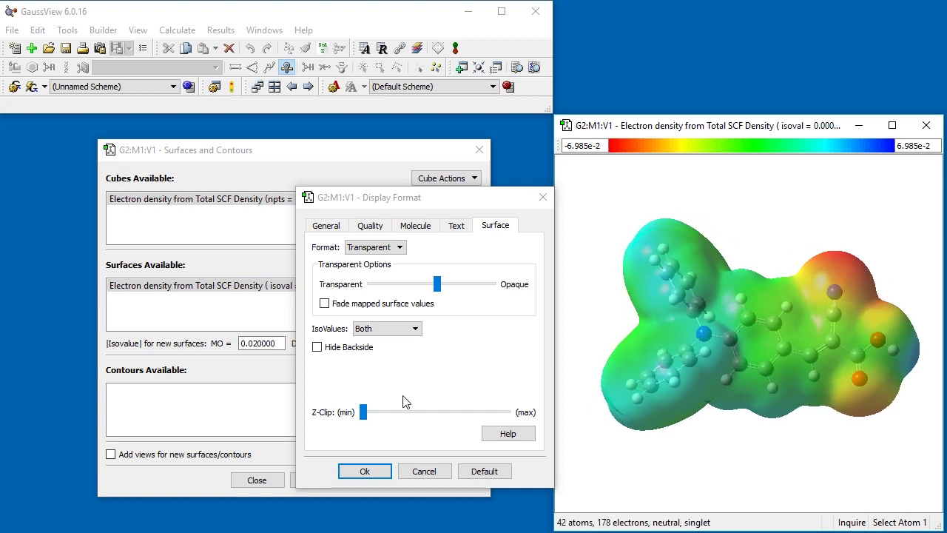
Z-clip the ESP-mapped surface to about halfway, rotate the exposed molecule, then restore the clip near its minimum and accept the display format
left_click_drag(363, 412, 441, 416)
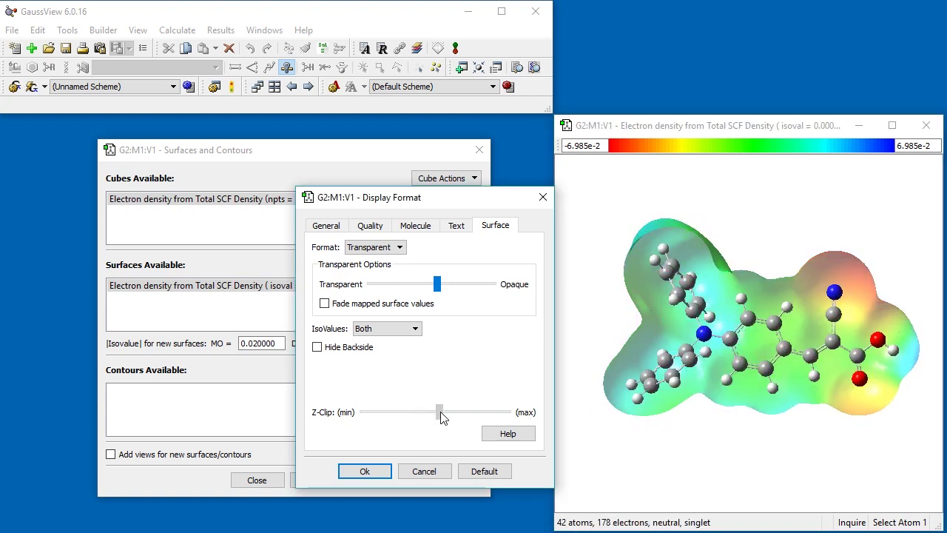
left_click_drag(733, 370, 858, 373)
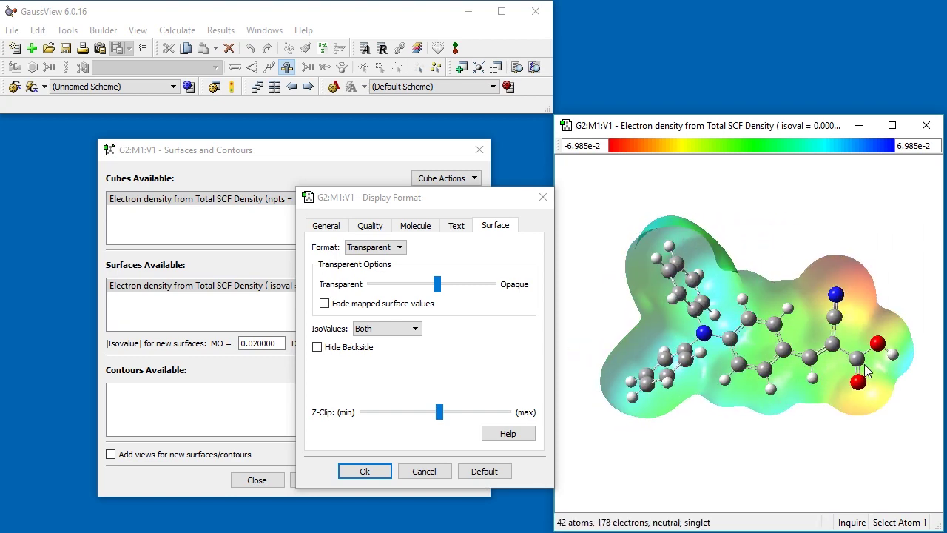
left_click_drag(438, 412, 381, 412)
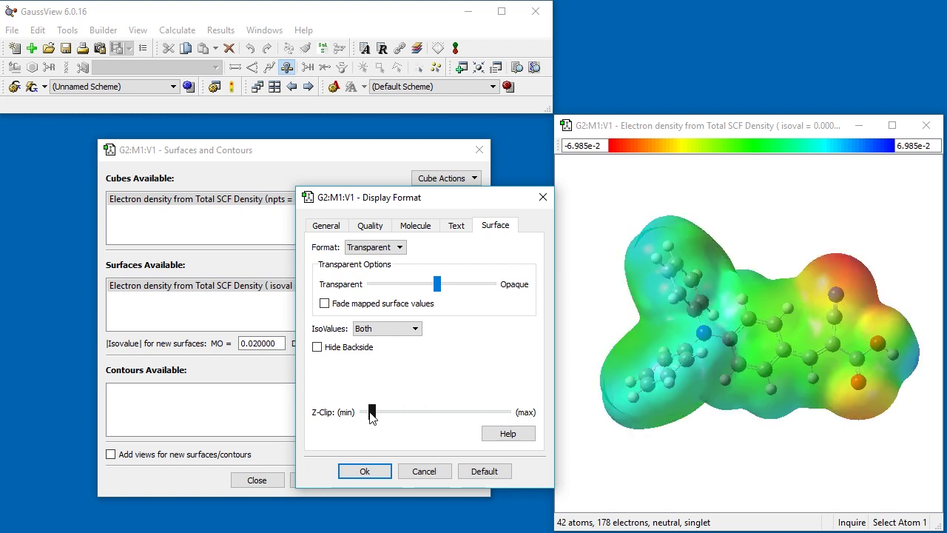
left_click(370, 472)
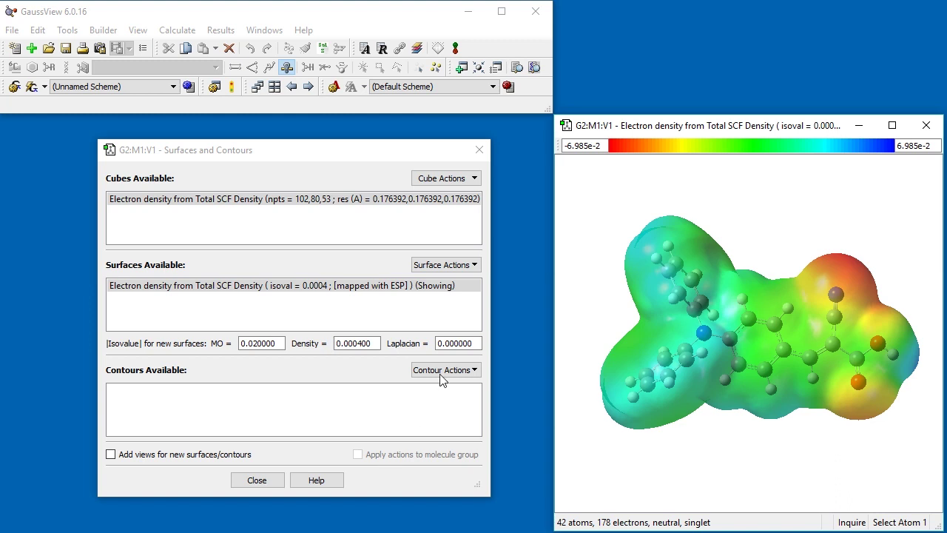
Remove the ESP-mapped surface and generate a Total Density cube with the CI density matrix and Coarse grid
left_click(466, 265)
left_click(452, 346)
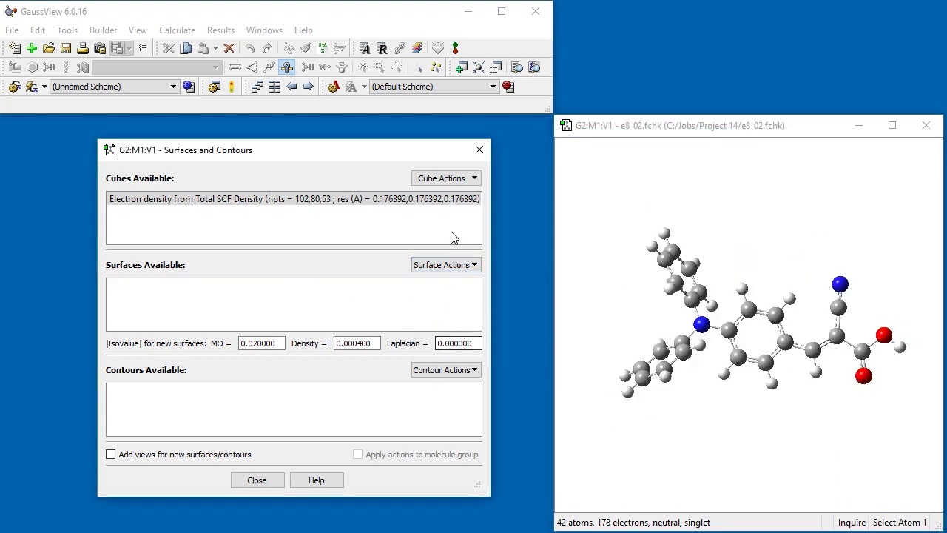
left_click(449, 179)
left_click(453, 197)
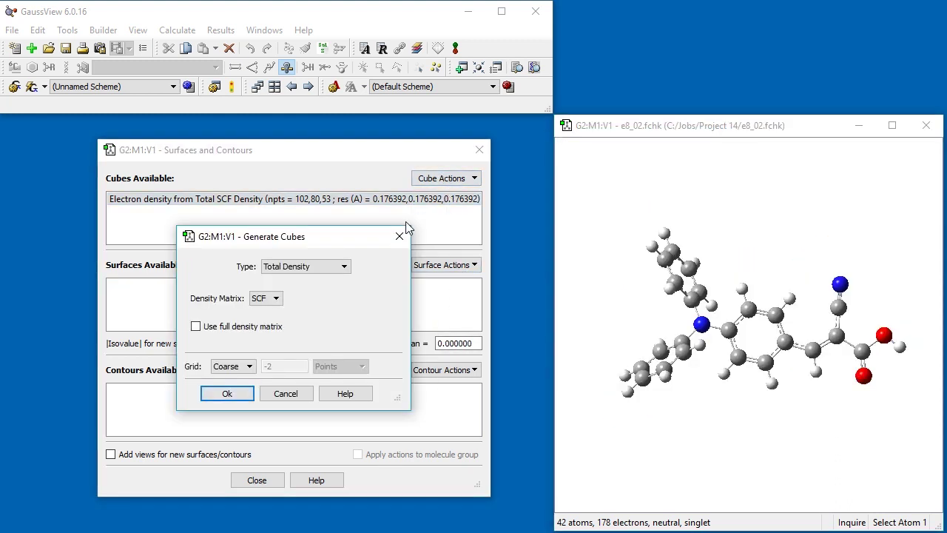
left_click(266, 297)
left_click(259, 359)
left_click(237, 391)
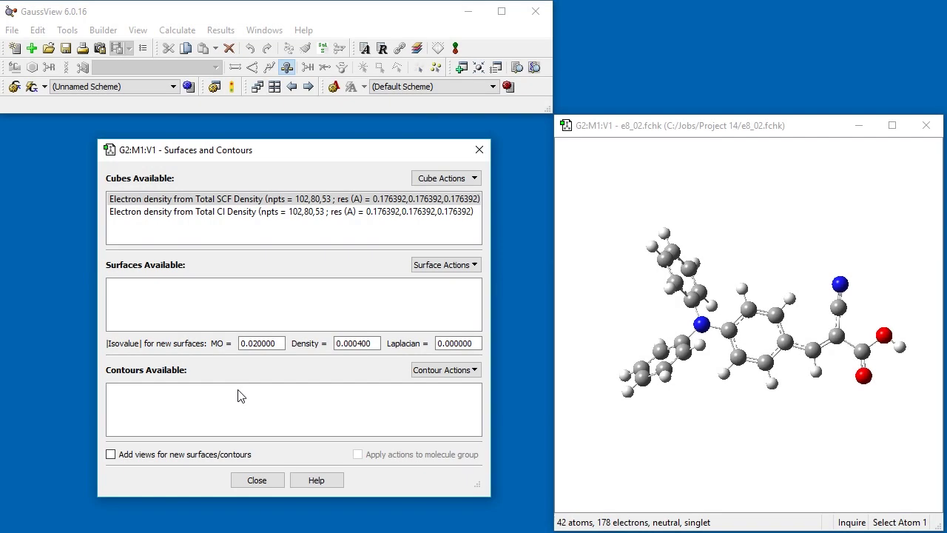
Generate a difference cube with Subtract Two Cubes, using the Total CI density as Cube 1 and the Total SCF density as Cube 2
left_click(444, 179)
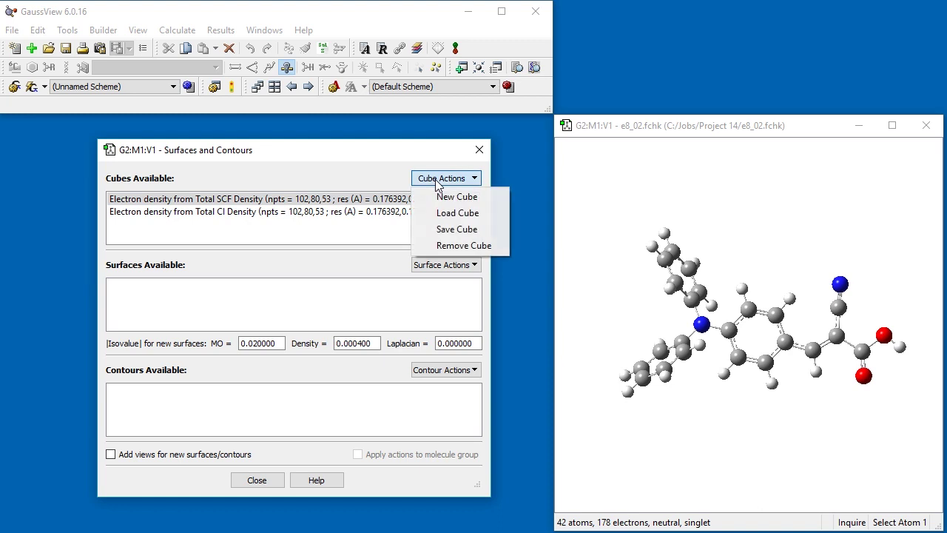
left_click(494, 195)
left_click(324, 268)
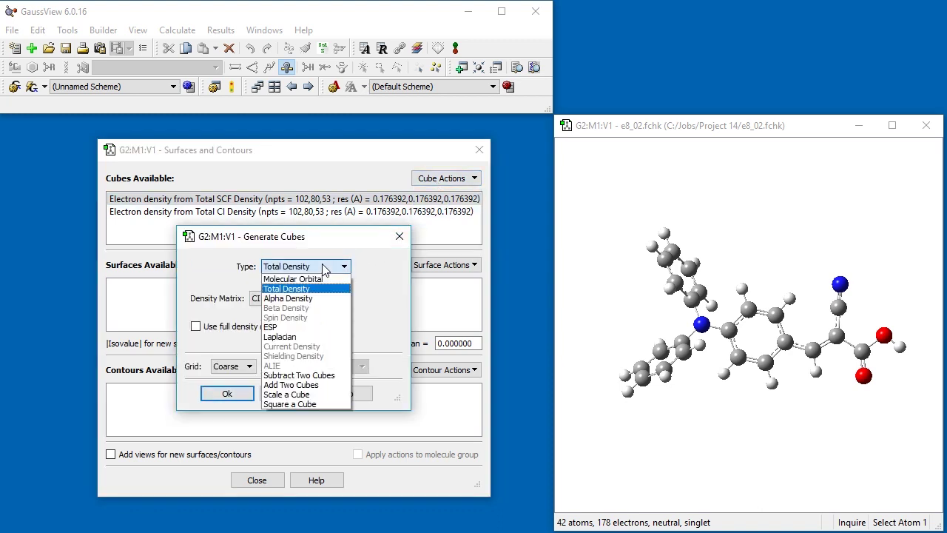
left_click(299, 375)
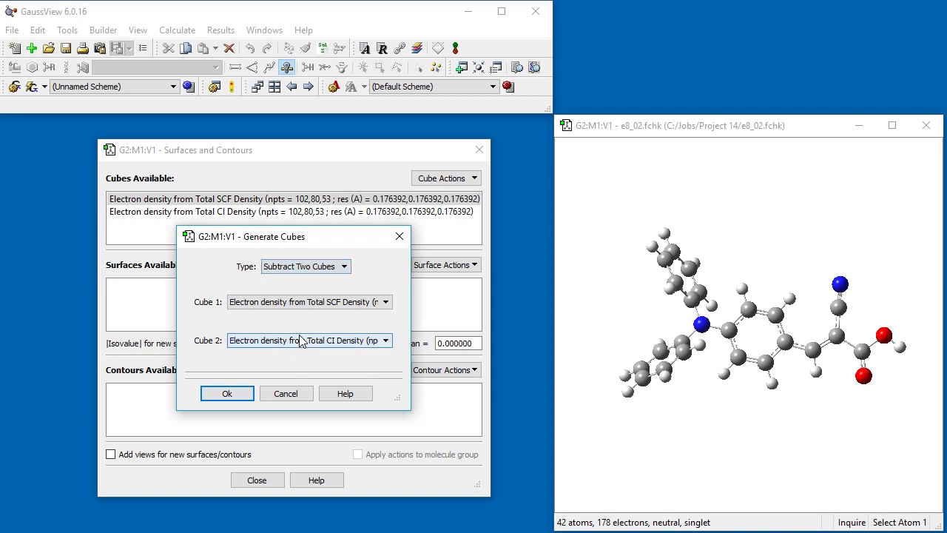
left_click(307, 302)
left_click(293, 323)
left_click(292, 339)
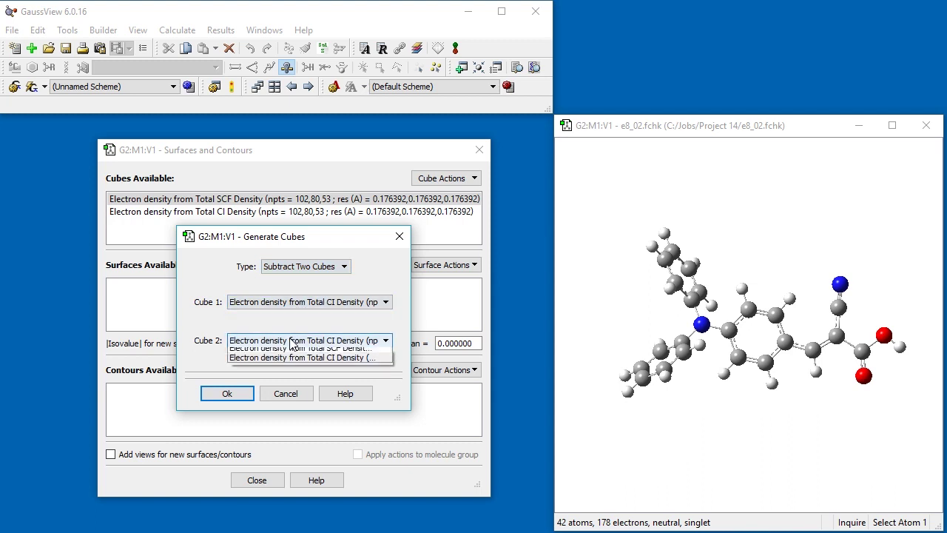
left_click(296, 354)
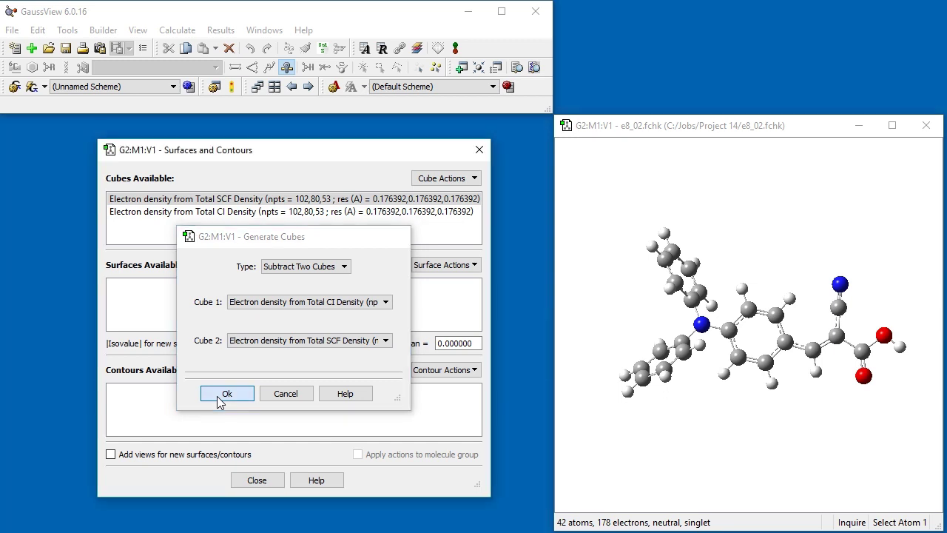
left_click(219, 396)
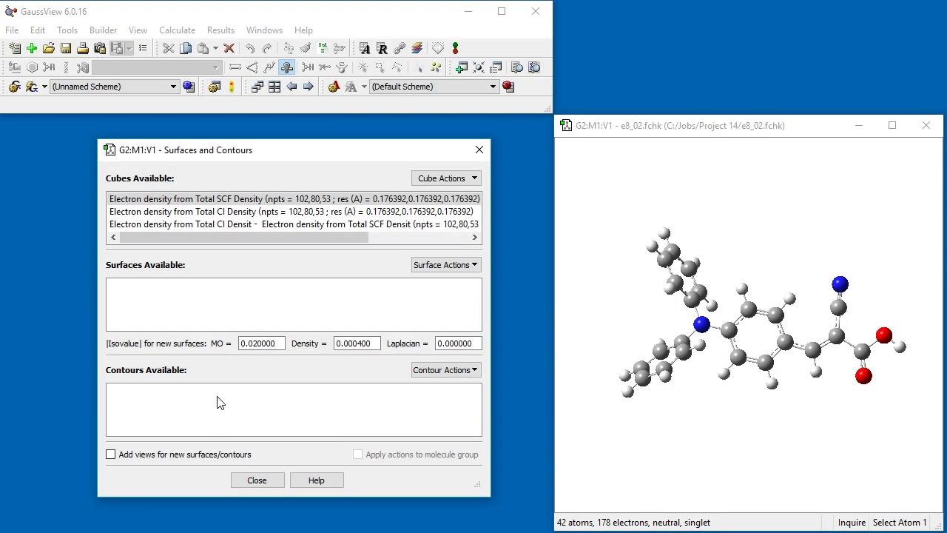
Create a mapped surface from the Total SCF density cube at isovalue 0.0001, mapped with the existing CI minus SCF difference cube
left_click(264, 200)
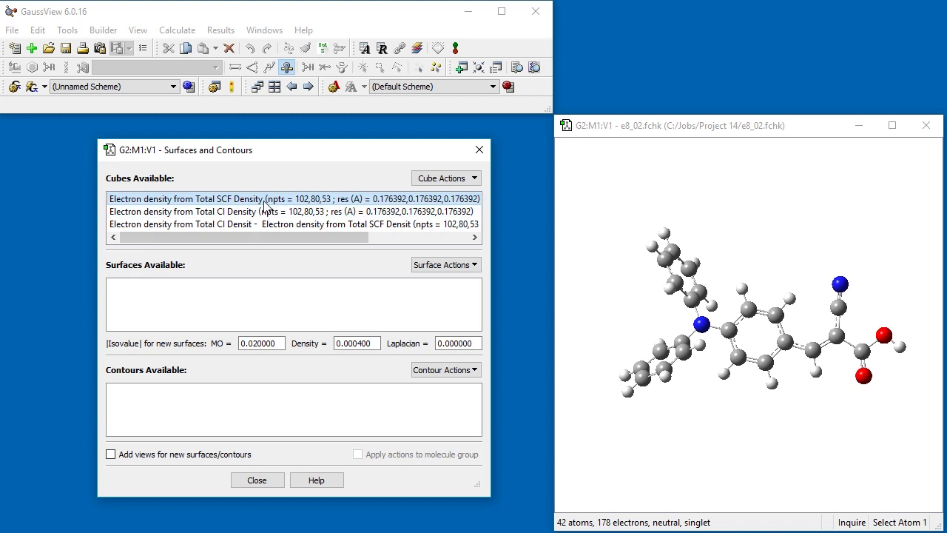
left_click(360, 343)
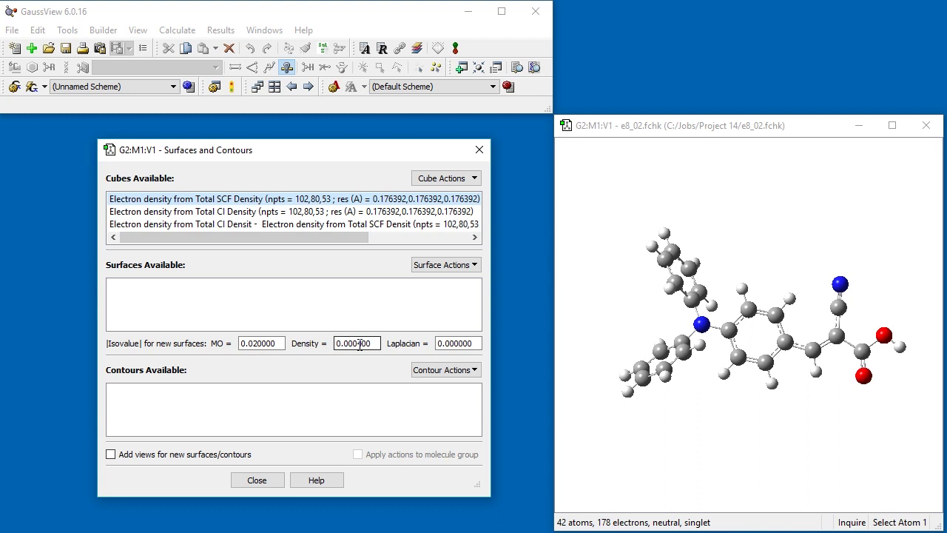
type("1")
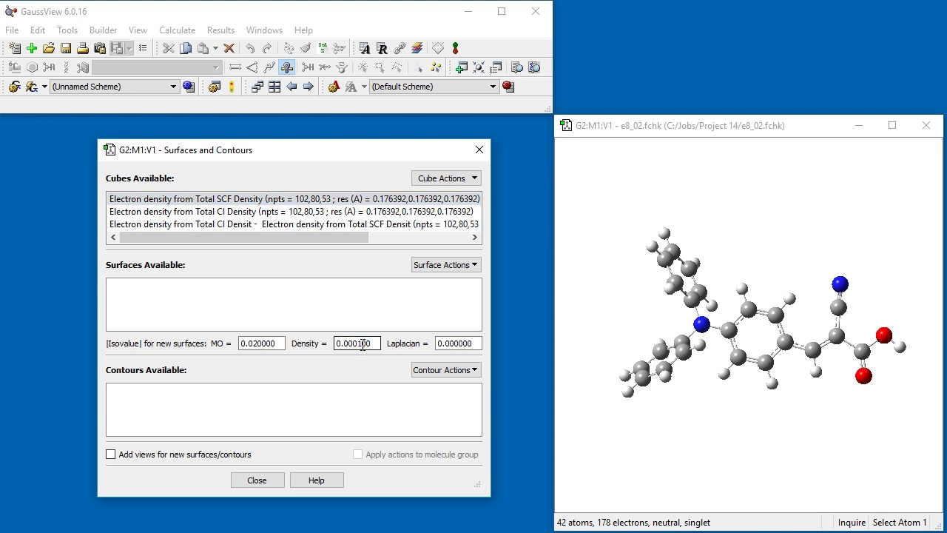
left_click(431, 266)
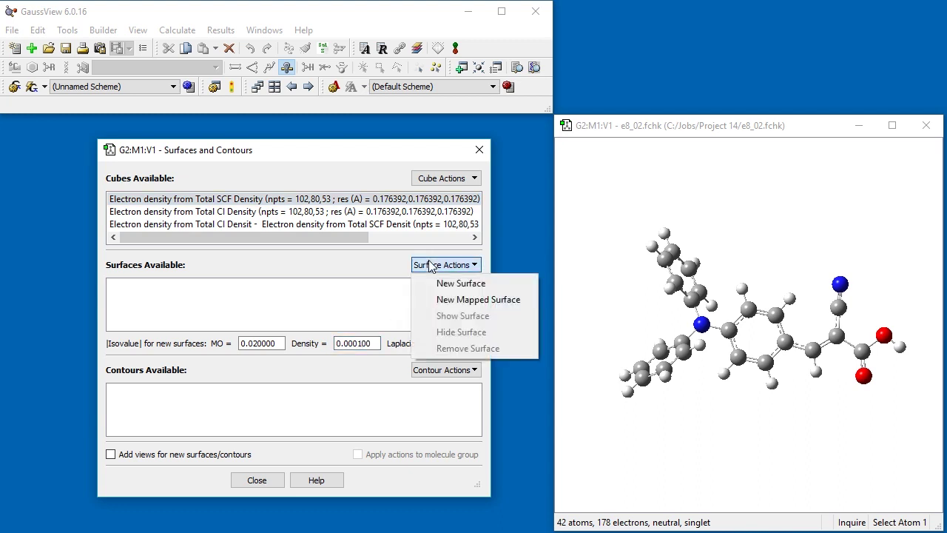
left_click(443, 298)
left_click(235, 261)
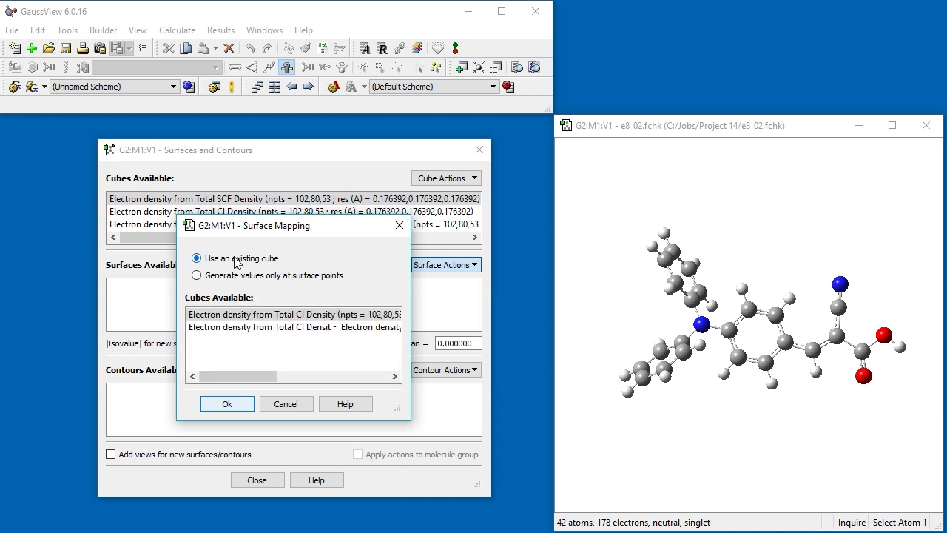
left_click(329, 328)
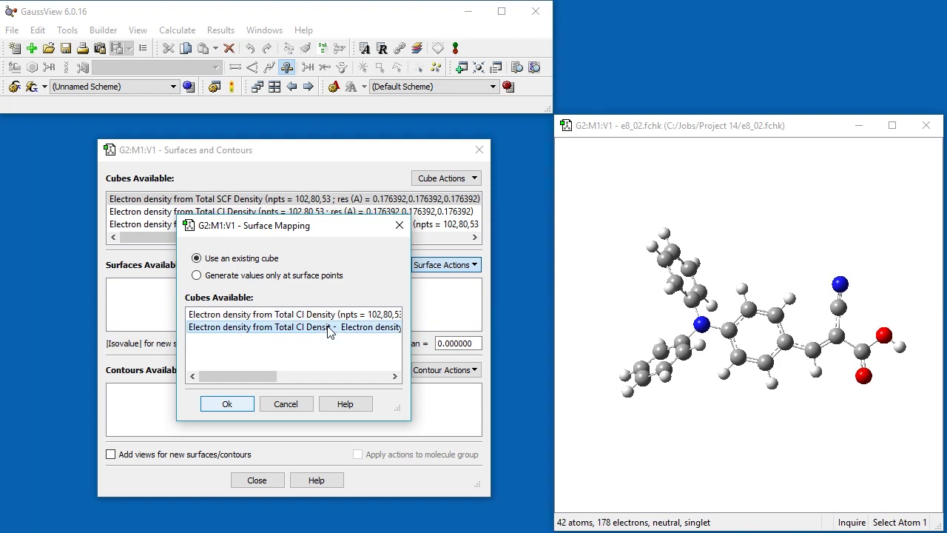
left_click(244, 405)
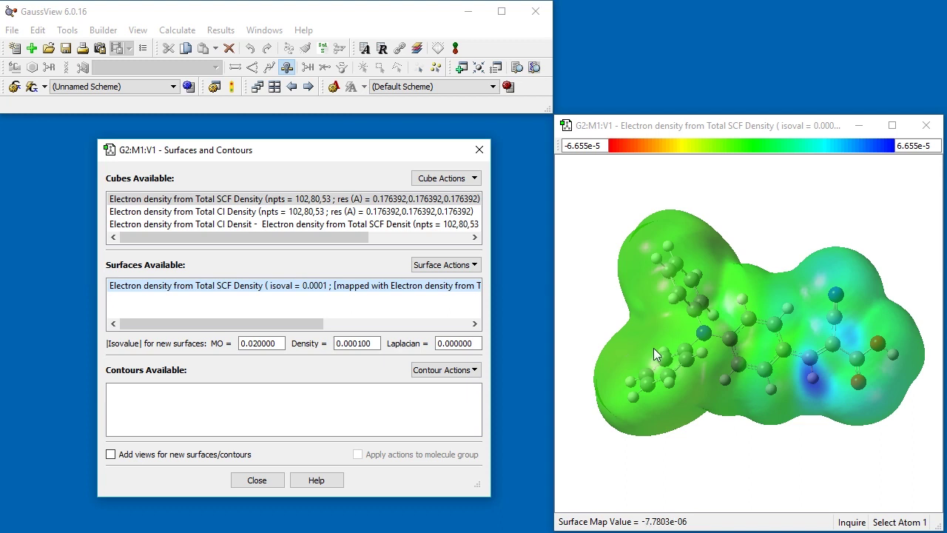
Set the mapped surface's color range to -6.655e-6 through 6.655e-6 and rotate the molecule slightly
left_click(598, 147)
key("BackSpace")
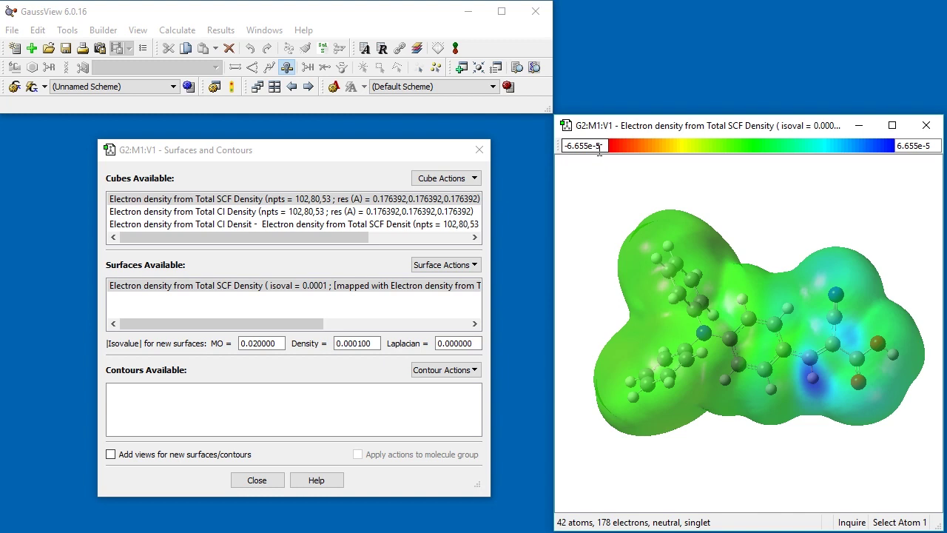
type("6")
key("Return")
left_click(932, 146)
left_click_drag(932, 146, 926, 146)
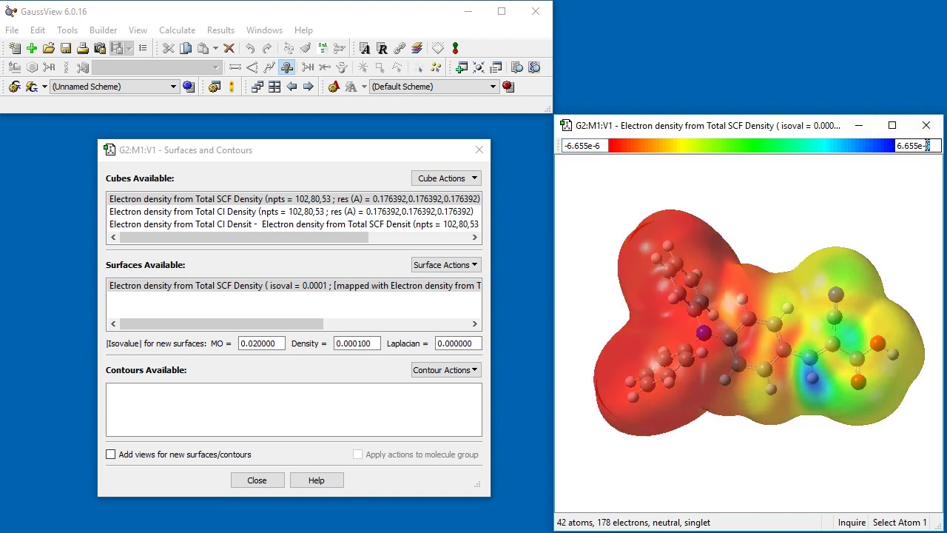
type("6")
key("Return")
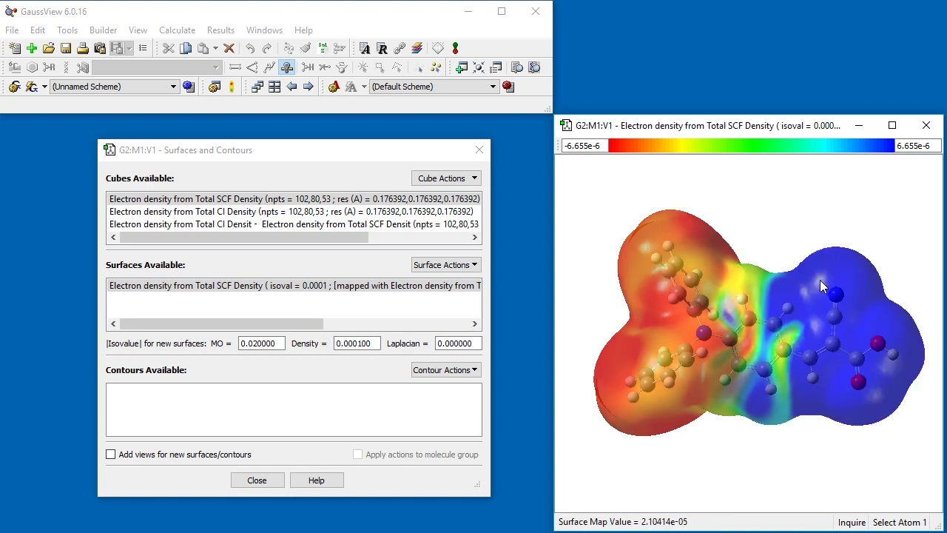
mouse_move(852, 323)
left_mouse_down()
mouse_move(848, 332)
mouse_move(686, 330)
mouse_move(860, 326)
left_mouse_up()
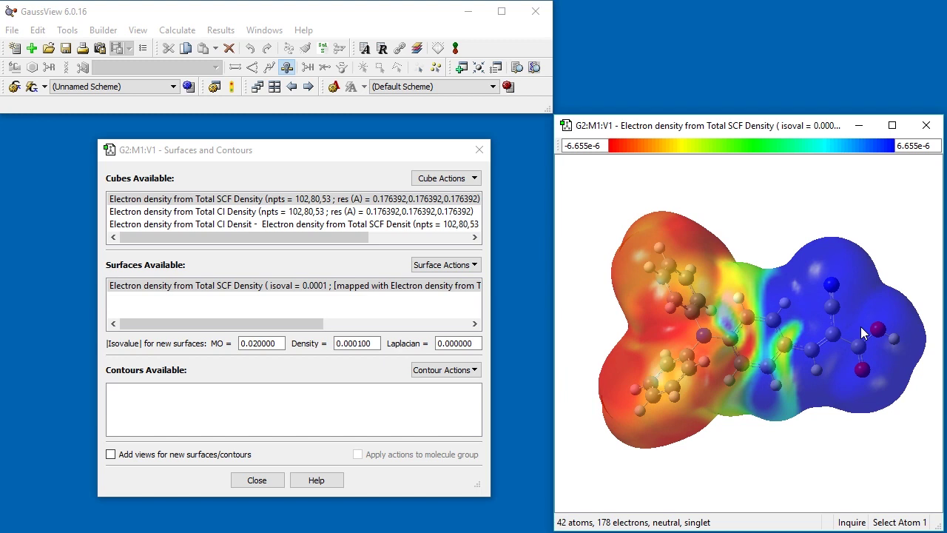
mouse_move(876, 320)
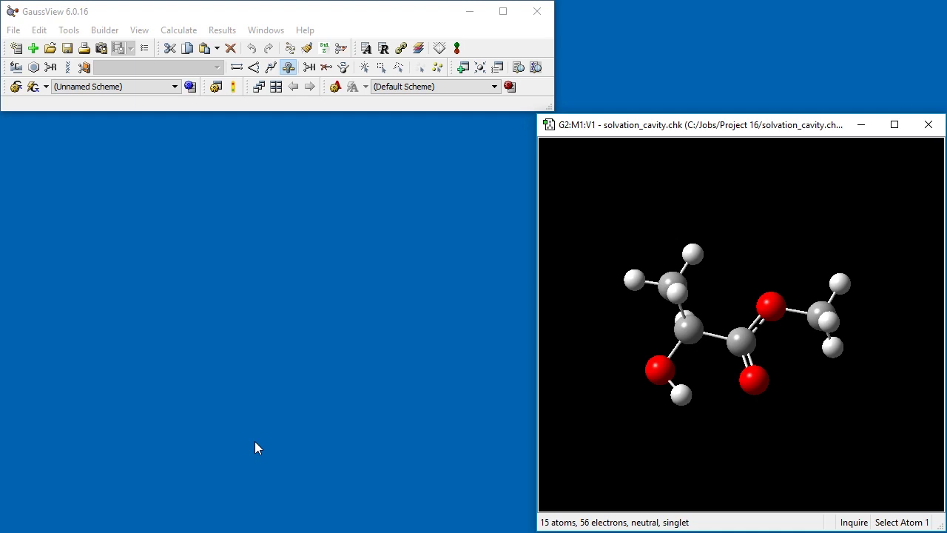
Show the PCM solvation cavity surface of solvation_cavity.chk as points and rotate the molecule to inspect it
left_click(222, 29)
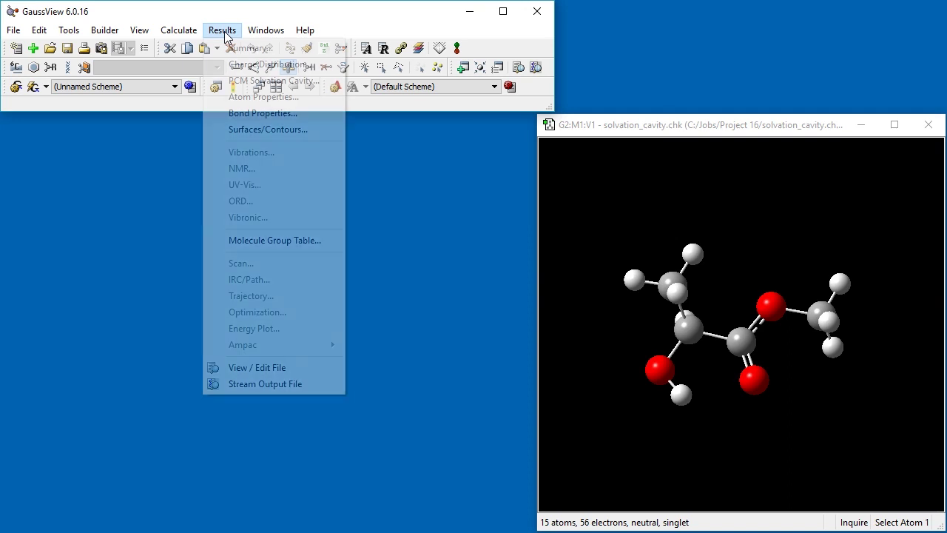
left_click(231, 80)
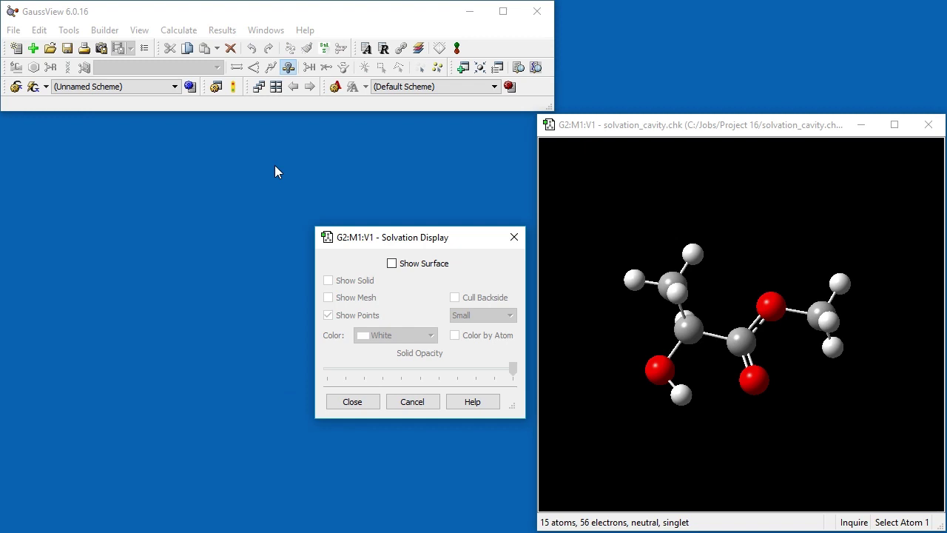
left_click(391, 263)
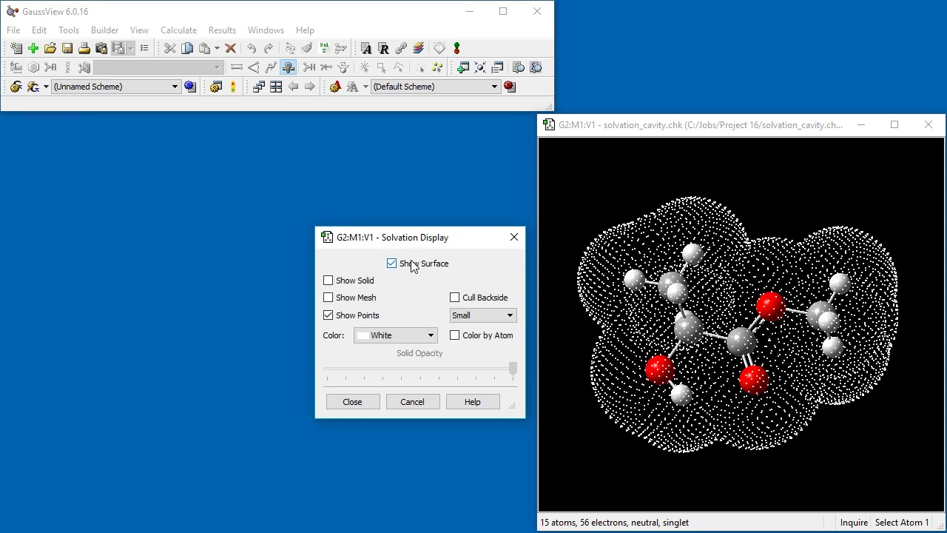
left_click_drag(728, 302, 798, 315)
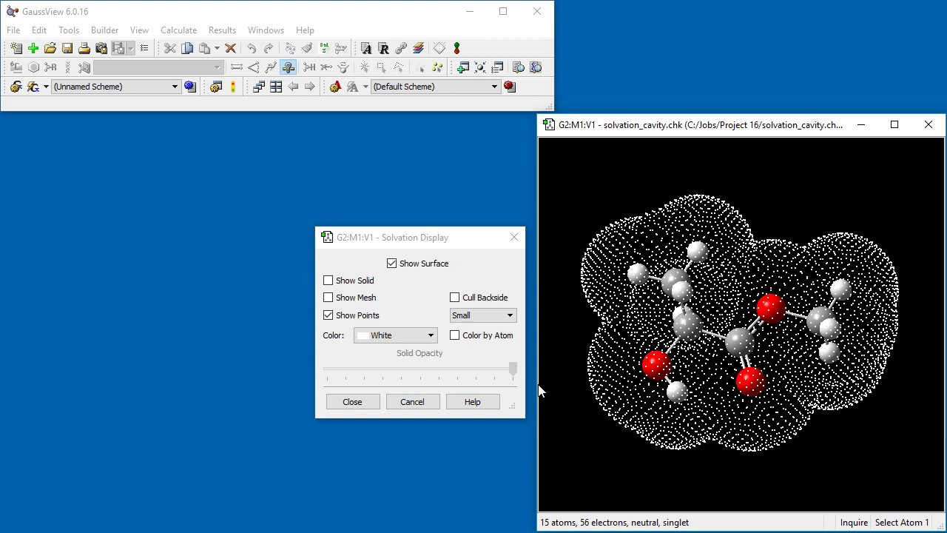
Turn off the cavity's points, view it as a solid while rotating, and switch it to a mesh display
left_click(328, 315)
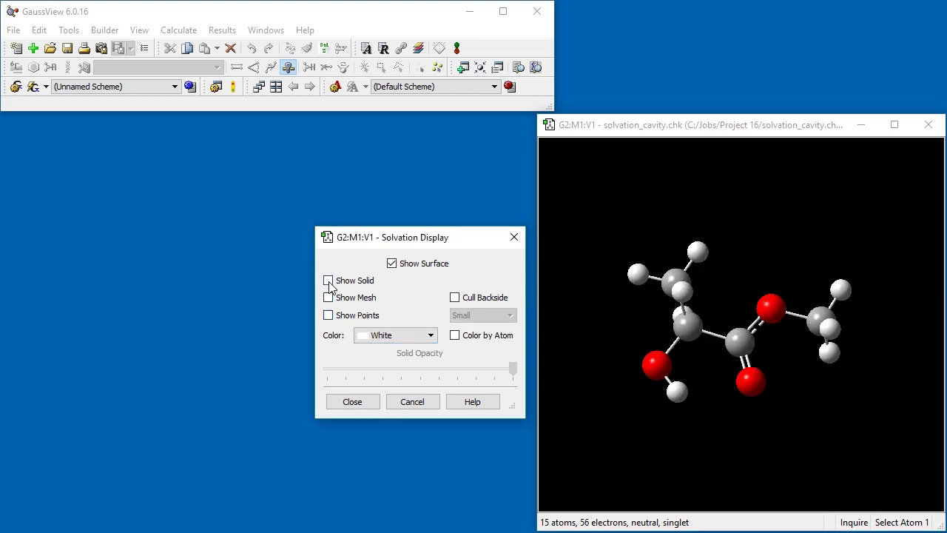
left_click(329, 282)
left_click_drag(694, 342, 710, 345)
left_click(329, 280)
left_click(328, 298)
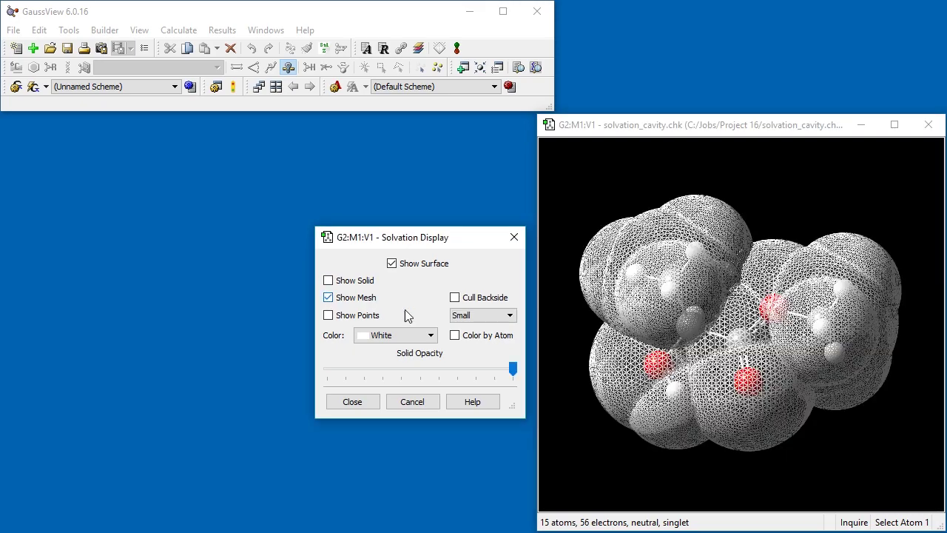
mouse_move(800, 337)
left_mouse_down()
mouse_move(724, 340)
mouse_move(800, 339)
left_mouse_up()
Cull the backside of the cavity mesh, color it by atom, and lower its solid opacity to about three quarters
left_click(455, 298)
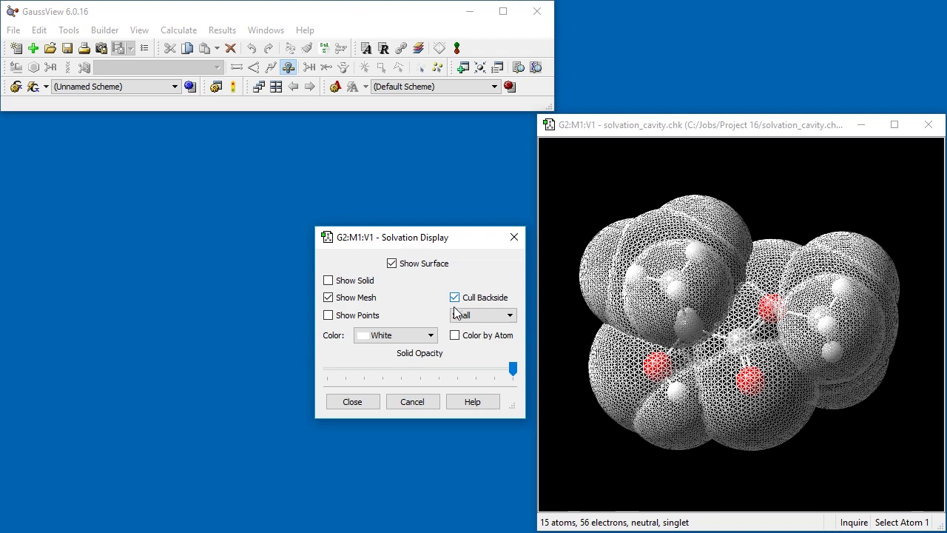
left_click(454, 336)
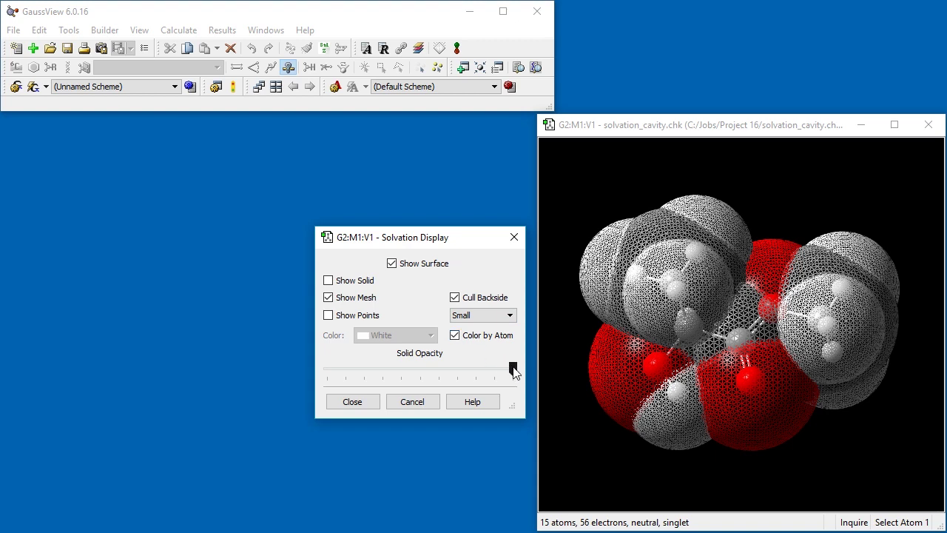
left_click_drag(512, 368, 462, 368)
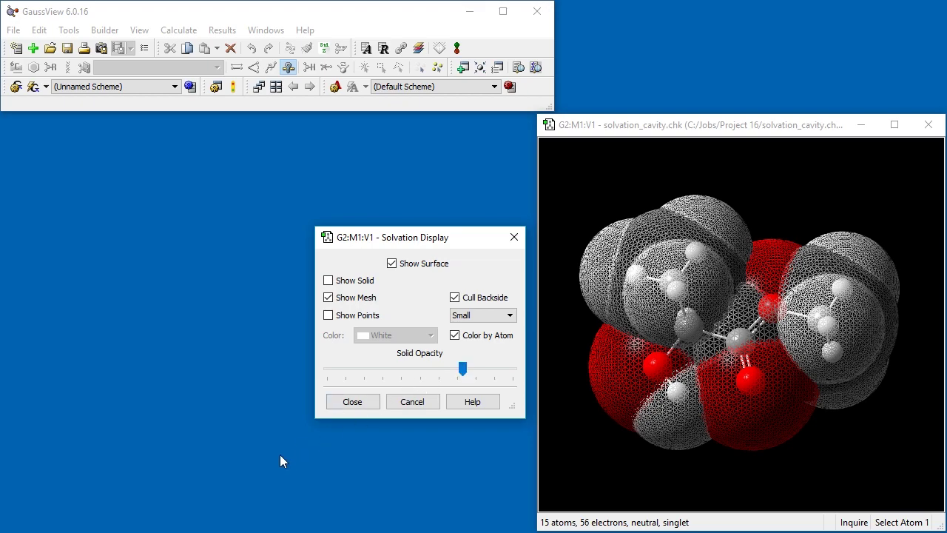